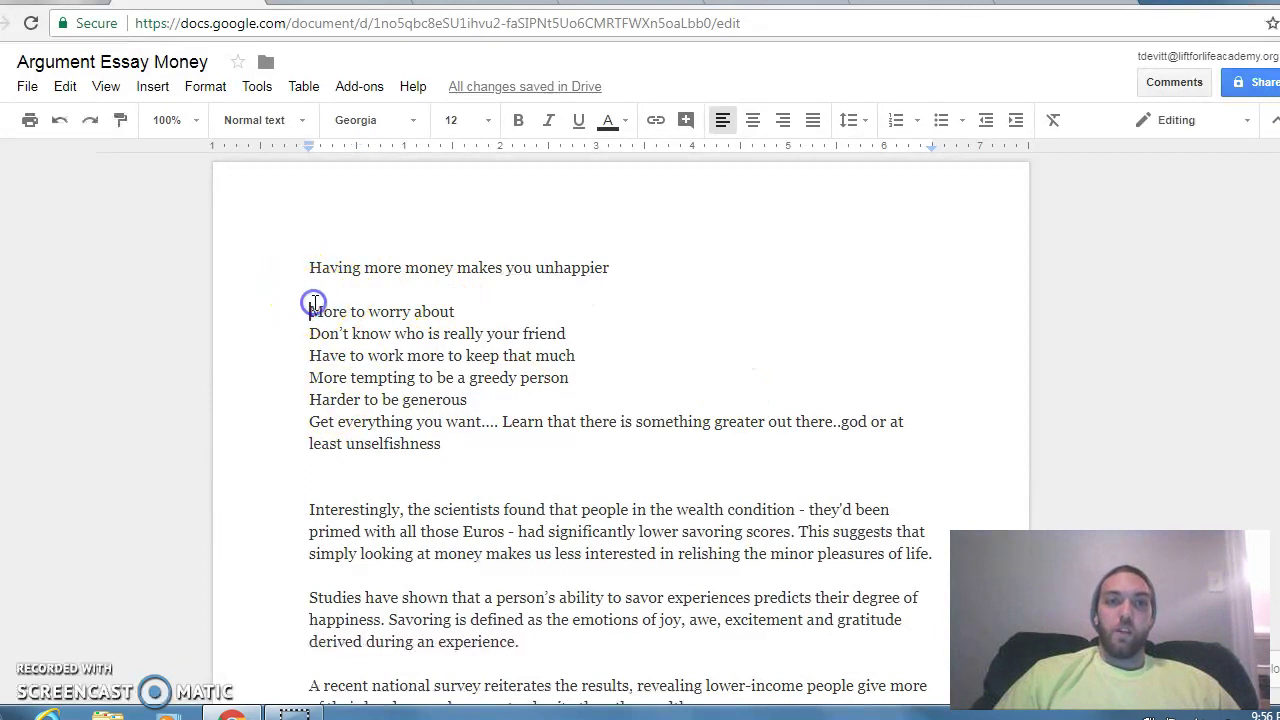
# Append "--main claim" to the document's first line, "Having more money makes you unhappier".
pyautogui.click(311, 268)
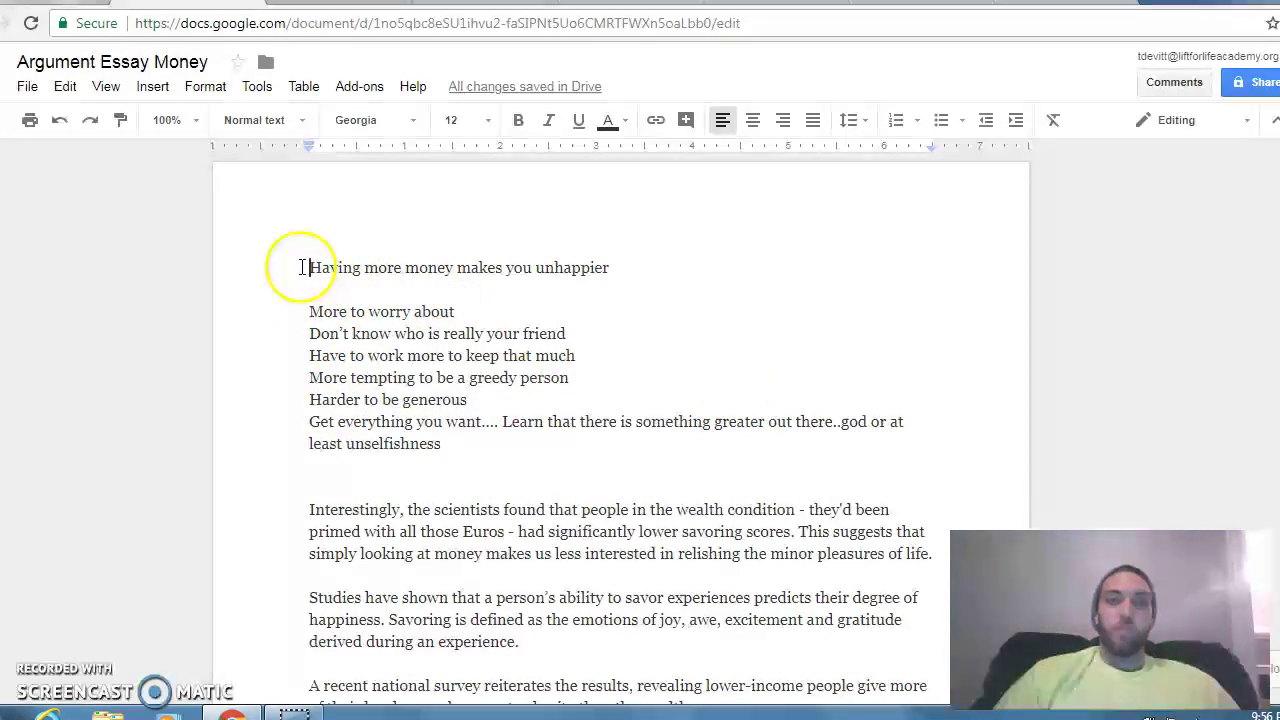
pyautogui.moveTo(310, 268); pyautogui.dragTo(664, 268)
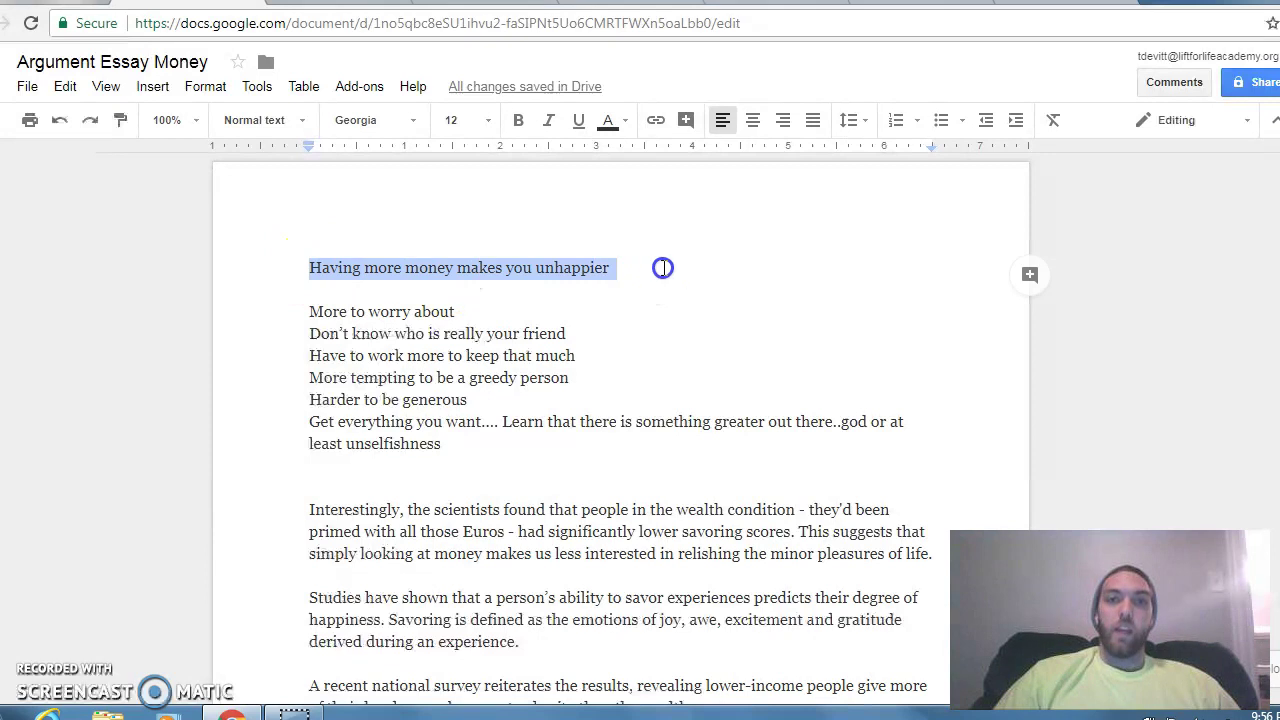
pyautogui.click(664, 268)
pyautogui.write('--m')
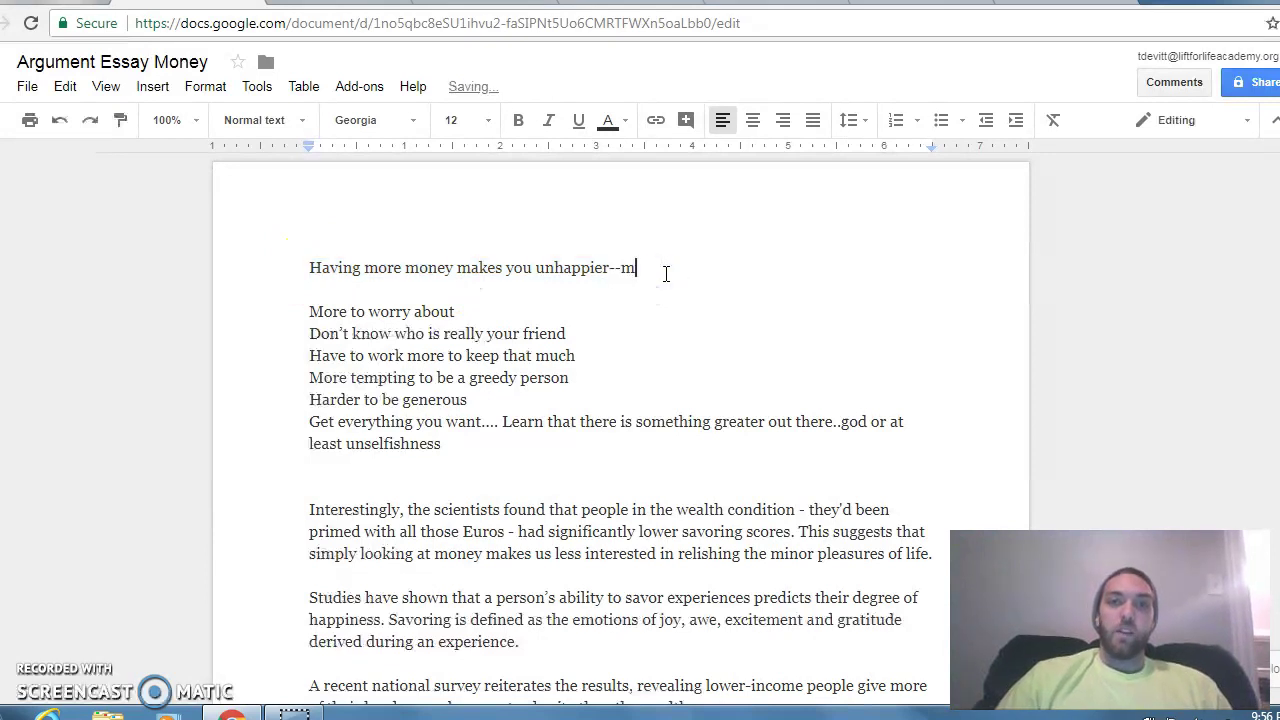
pyautogui.write('ain claim,,,')
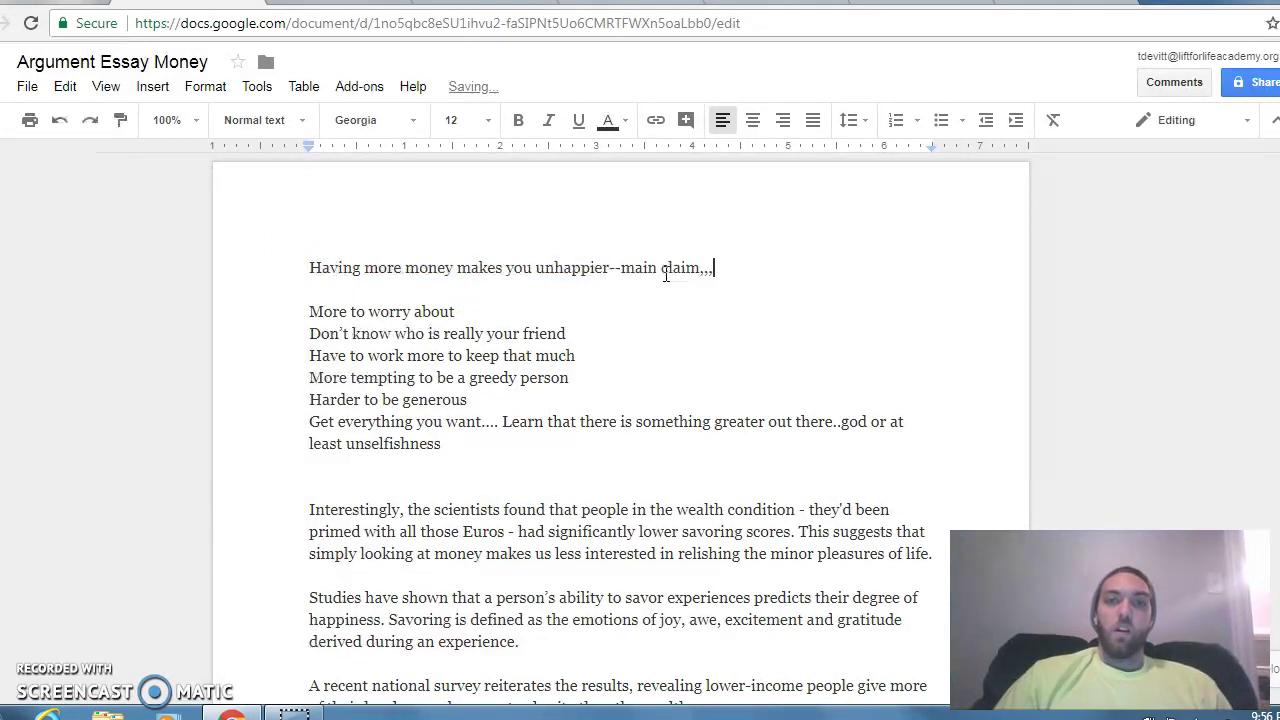
pyautogui.write('thesis')
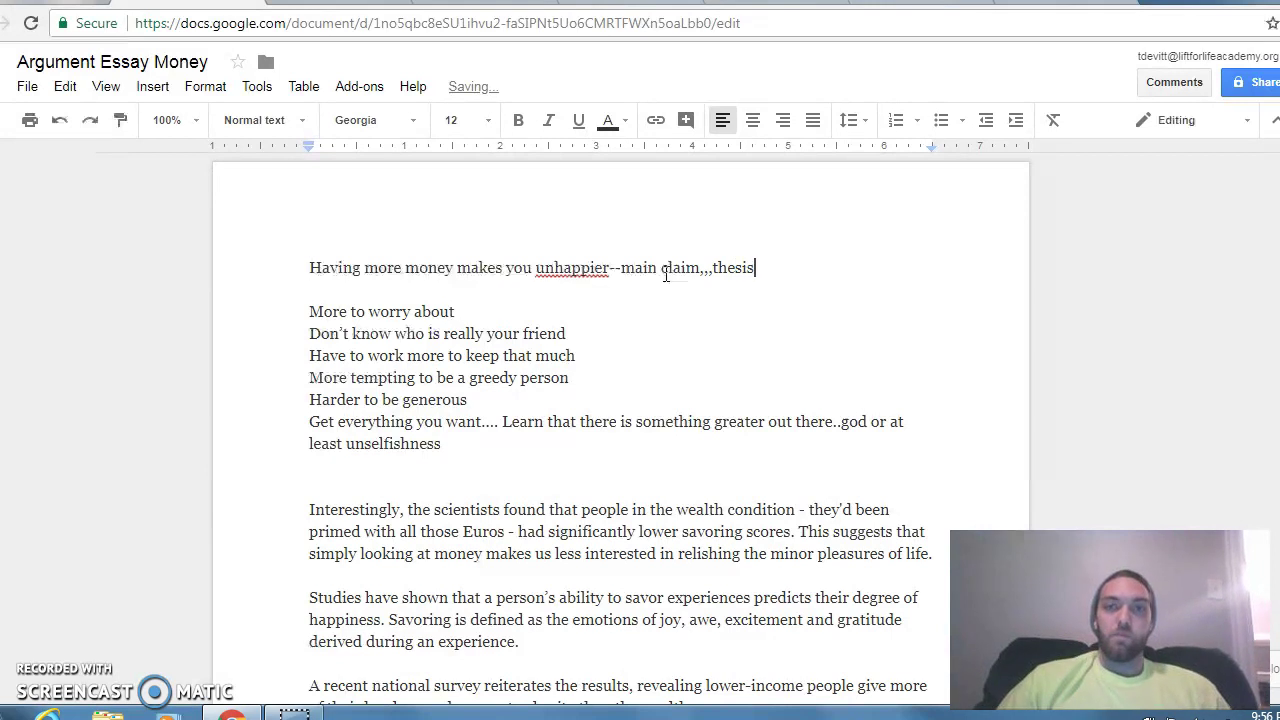
pyautogui.press('BackSpace')
pyautogui.press('BackSpace')
pyautogui.press('BackSpace')
pyautogui.press('BackSpace')
pyautogui.press('BackSpace')
pyautogui.press('BackSpace')
pyautogui.press('BackSpace')
pyautogui.press('BackSpace')
pyautogui.press('BackSpace')
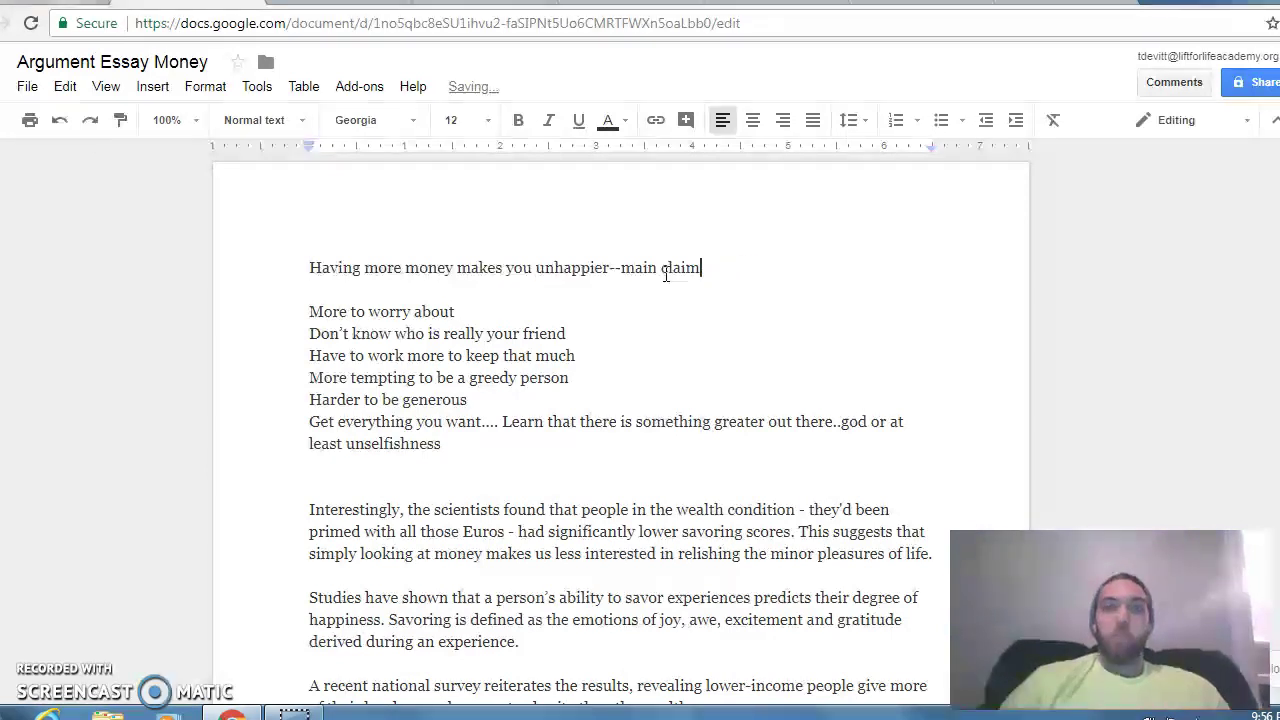
# Review the list of supporting reasons under the main claim and the research notes that follow it.
pyautogui.click(310, 313)
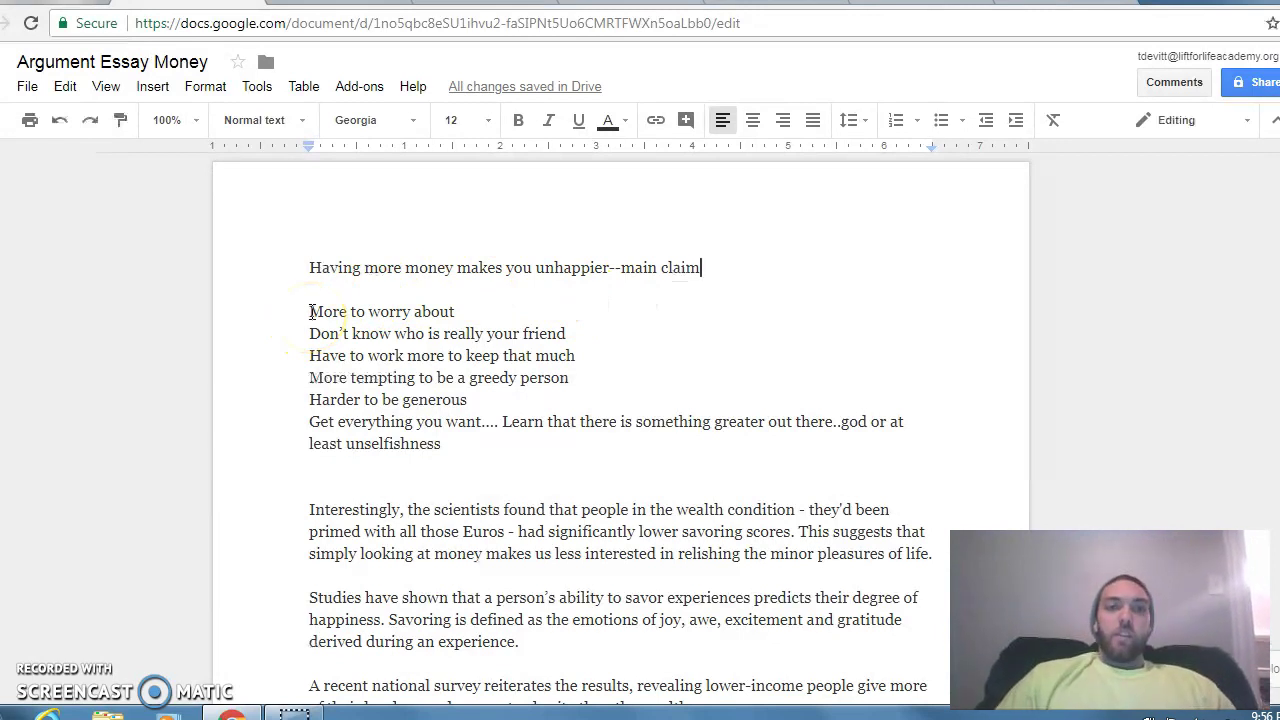
pyautogui.click(311, 313)
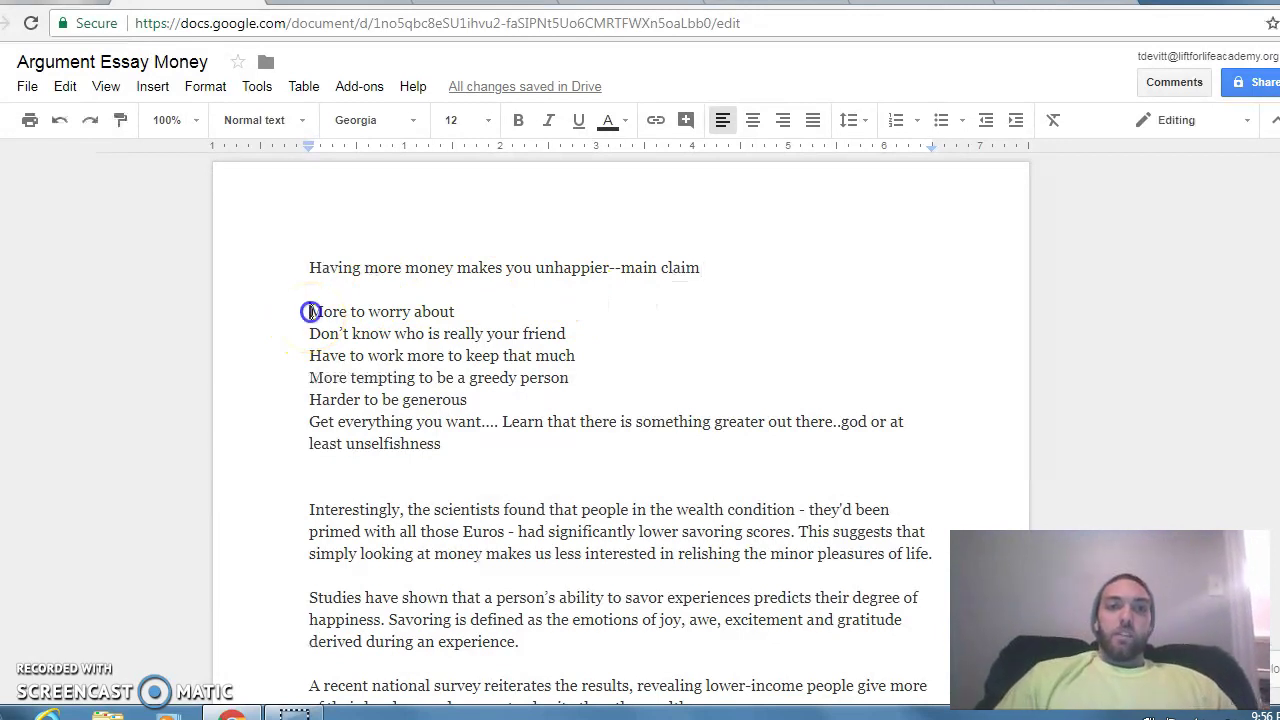
pyautogui.click(511, 372)
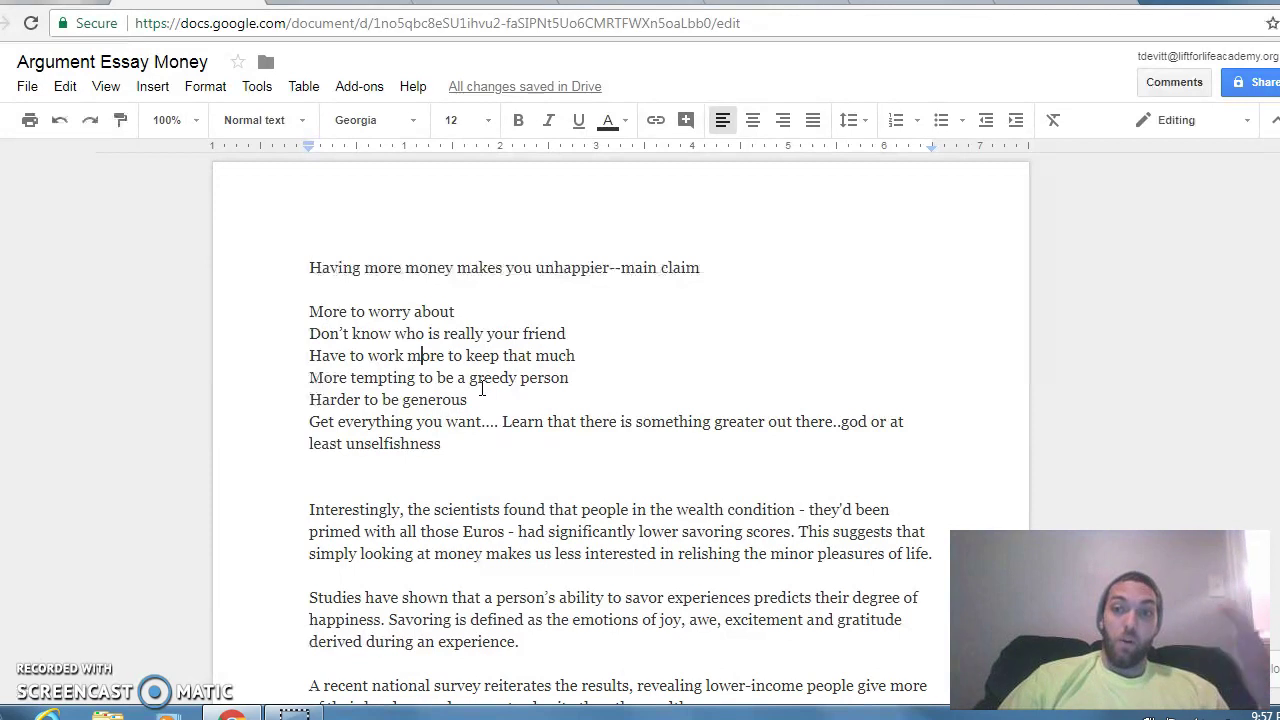
pyautogui.click(481, 387)
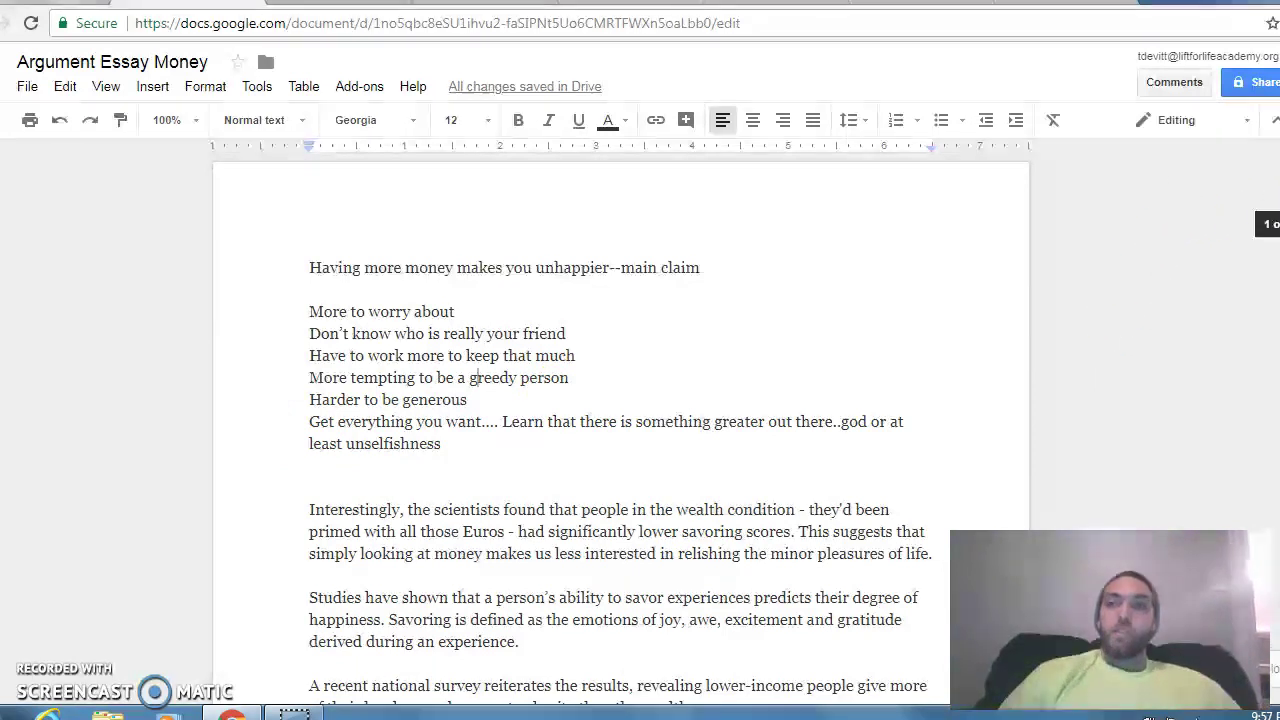
pyautogui.scroll(-1, 620, 430)
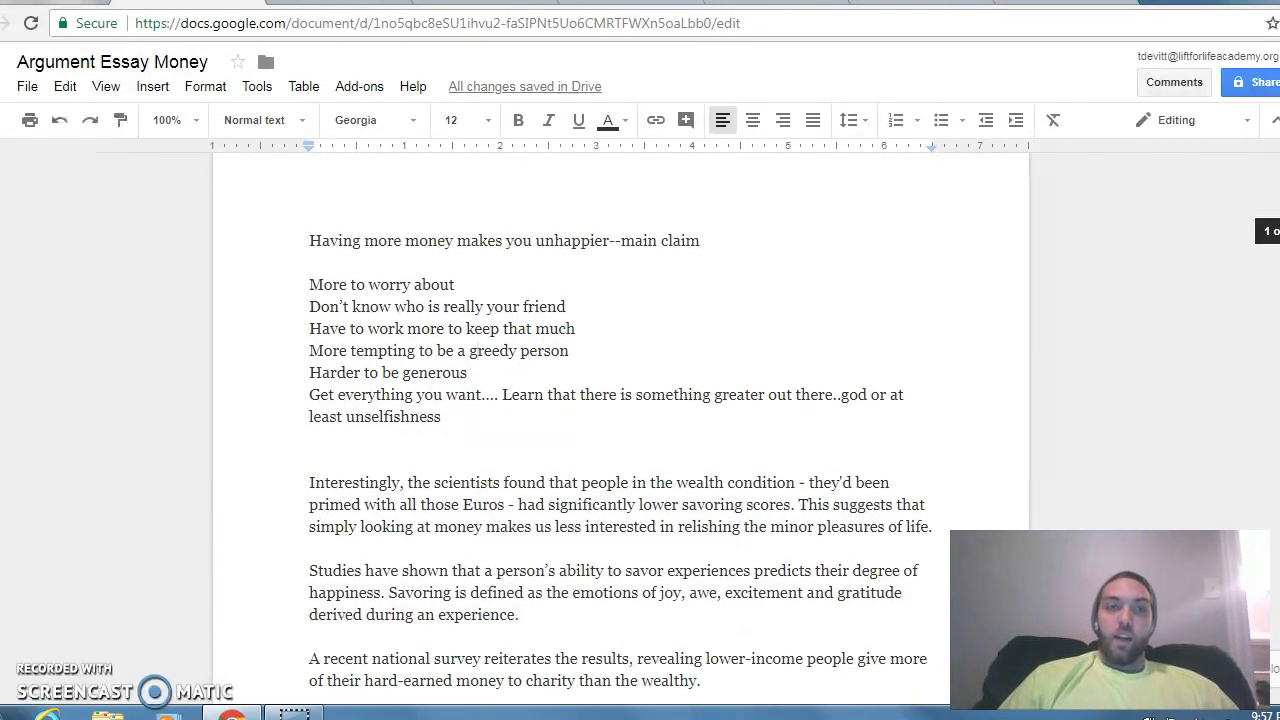
pyautogui.scroll(-3, 477, 250)
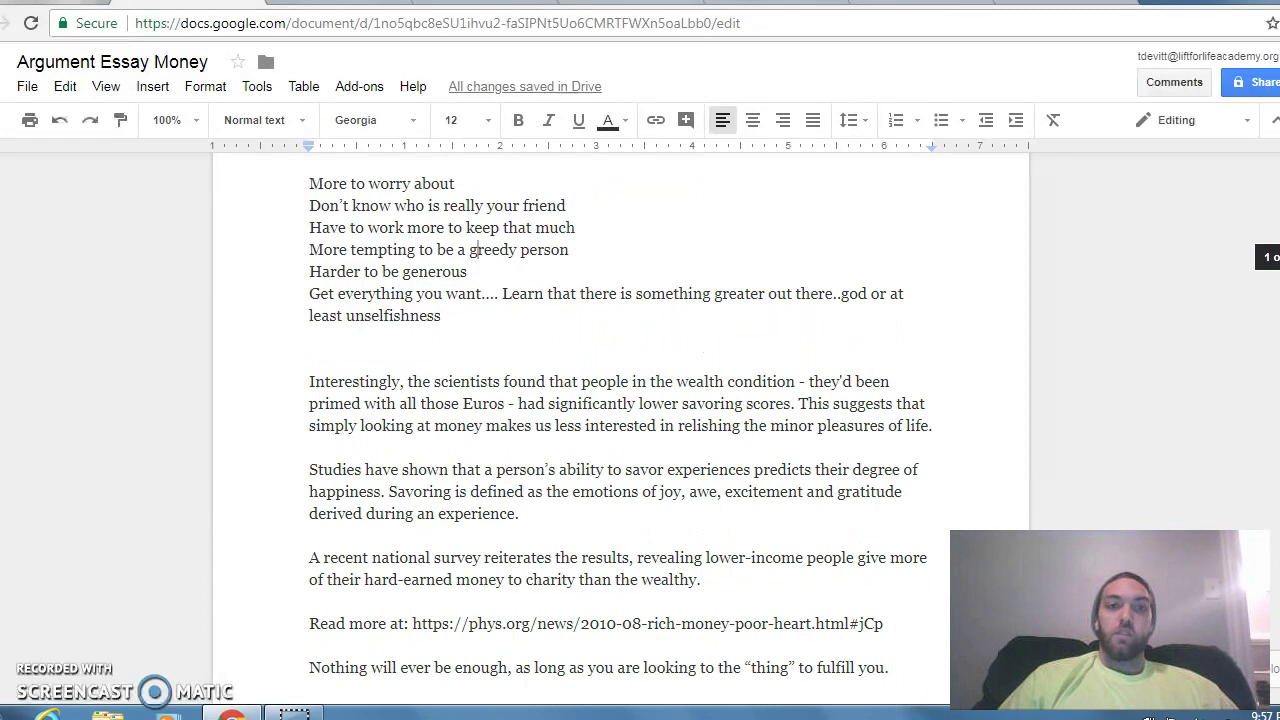
pyautogui.scroll(-5, 477, 250)
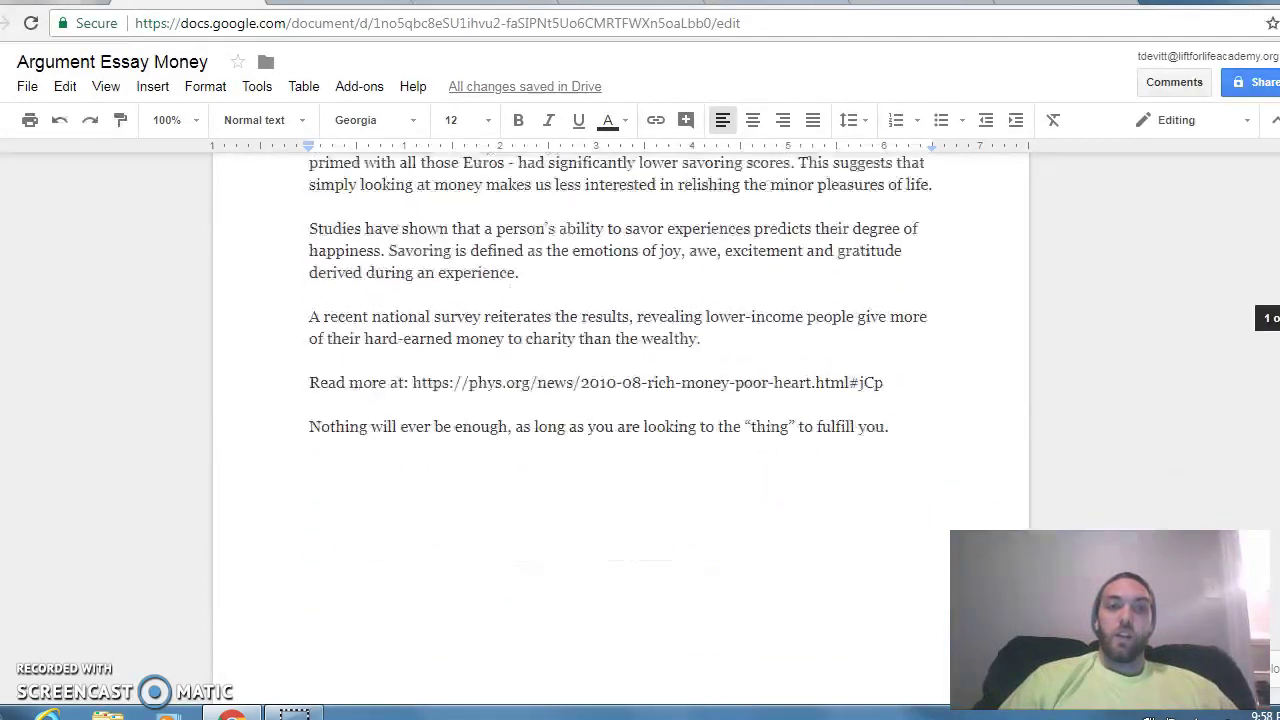
pyautogui.scroll(3, 620, 300)
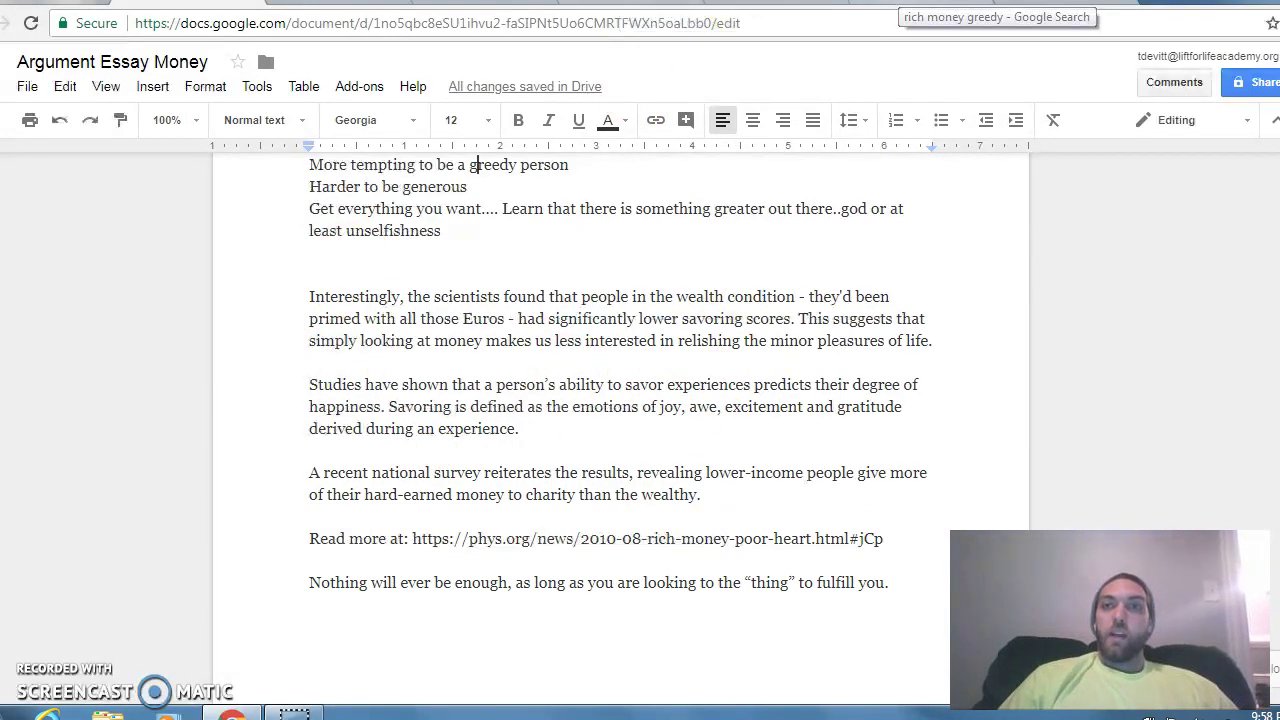
# Switch to the Google results for "rich money greedy" and examine the query wording and listed articles.
pyautogui.click(960, 6)
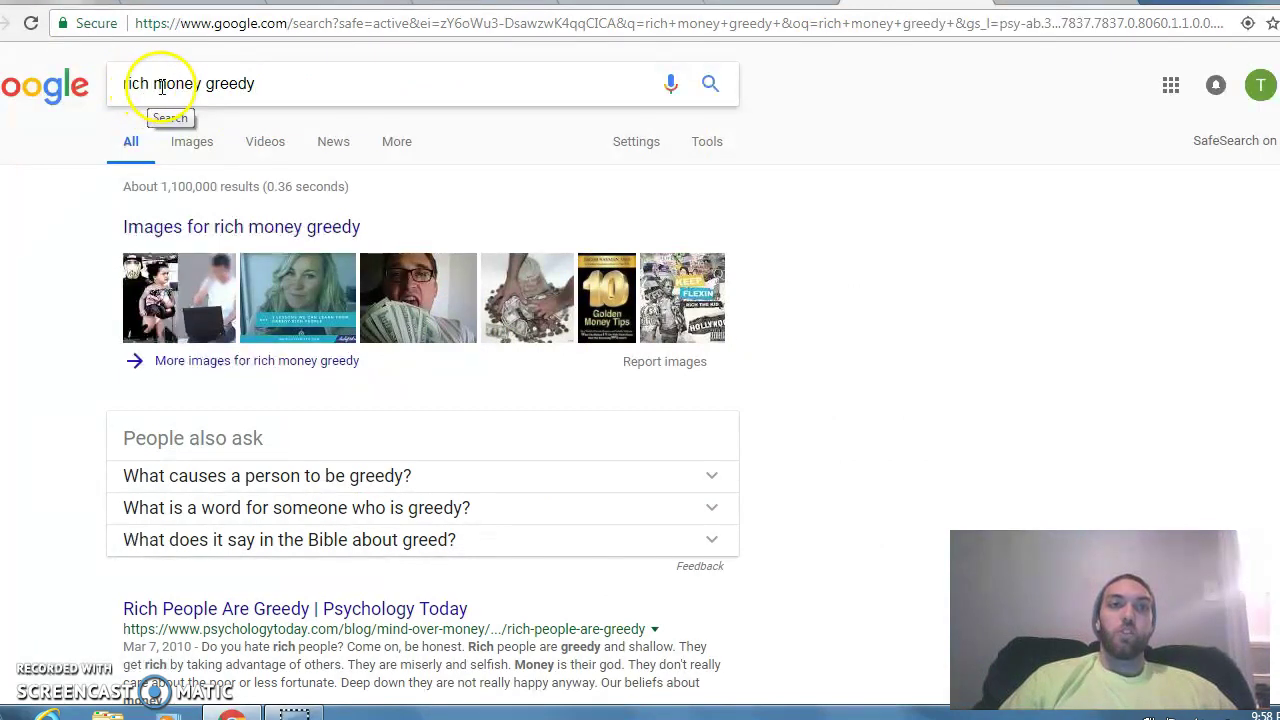
pyautogui.moveTo(270, 84); pyautogui.dragTo(125, 80)
pyautogui.click(260, 95)
pyautogui.doubleClick(260, 88)
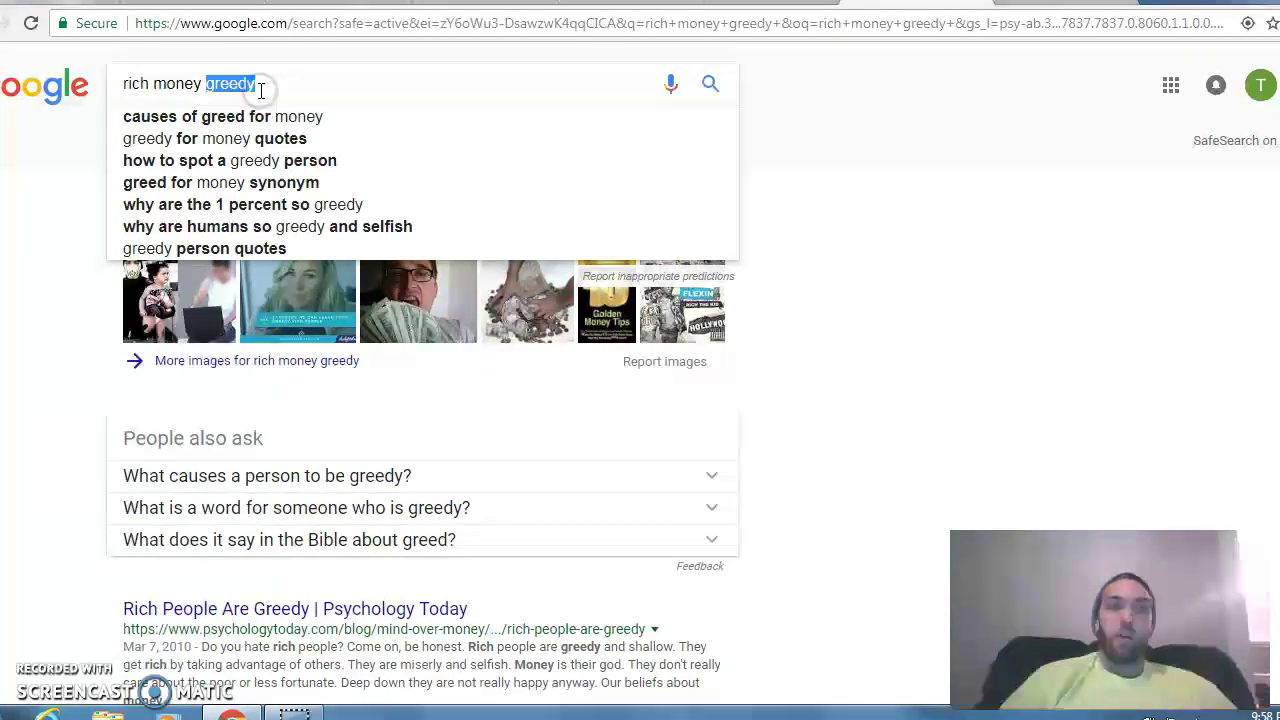
pyautogui.click(261, 88)
pyautogui.click(731, 659)
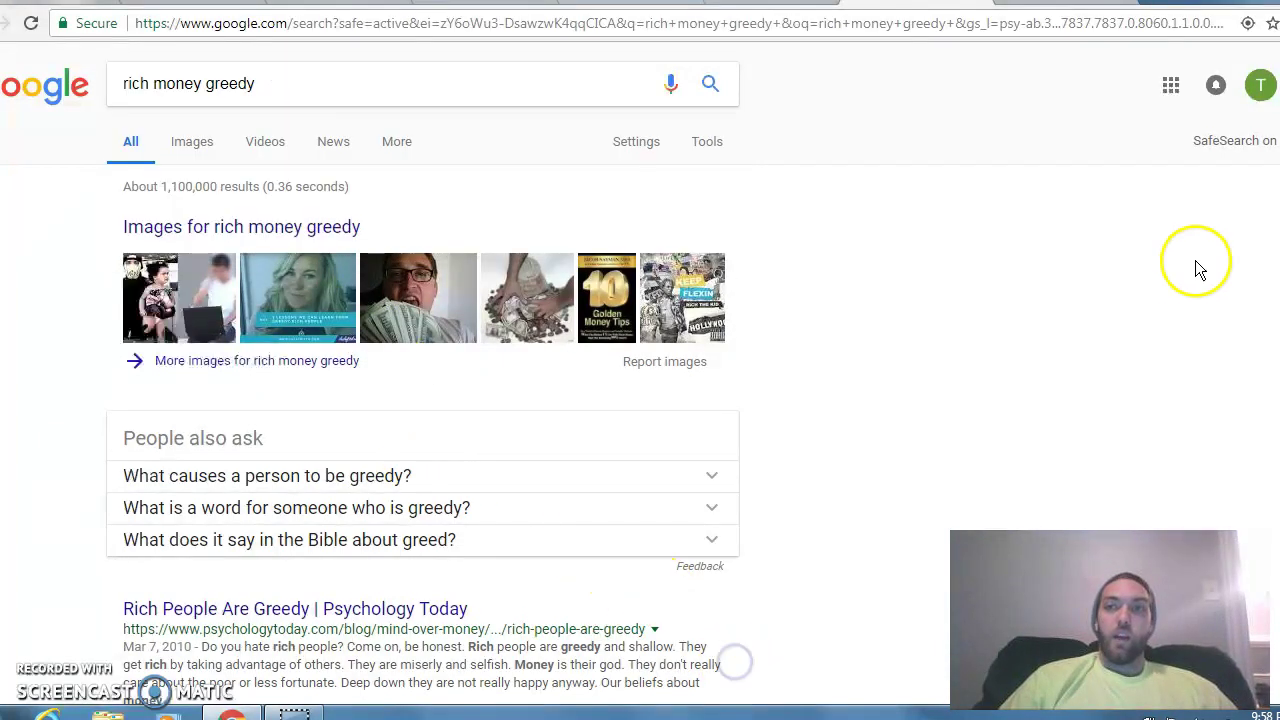
pyautogui.scroll(-7, 1200, 270)
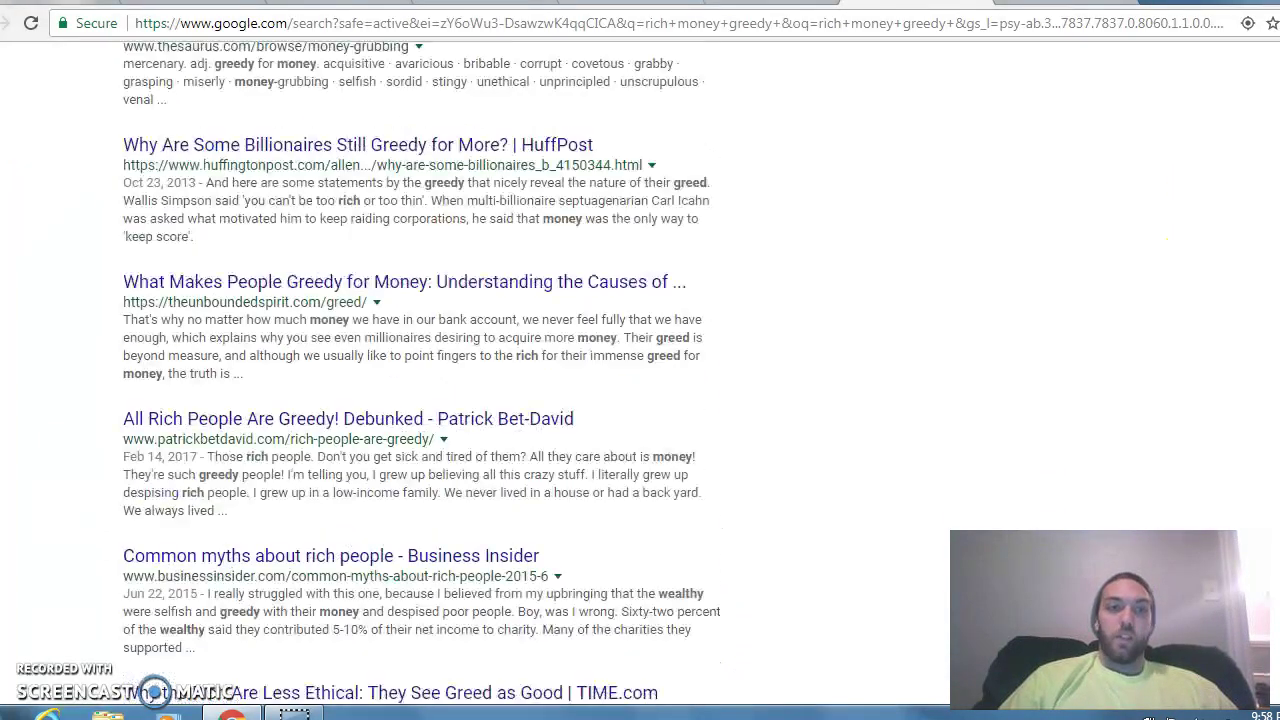
pyautogui.scroll(7, 923, 194)
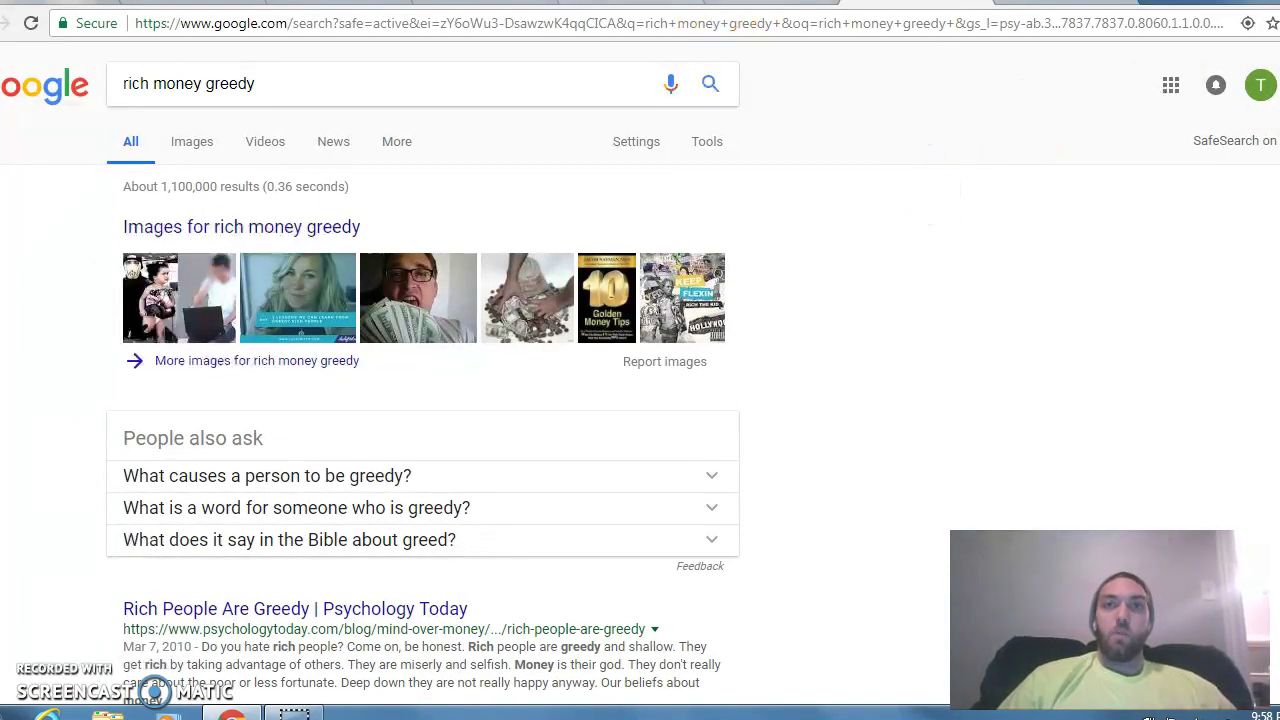
# Switch to the Google results for "money unhappy material things" and look through the query and listed articles.
pyautogui.click(755, 3)
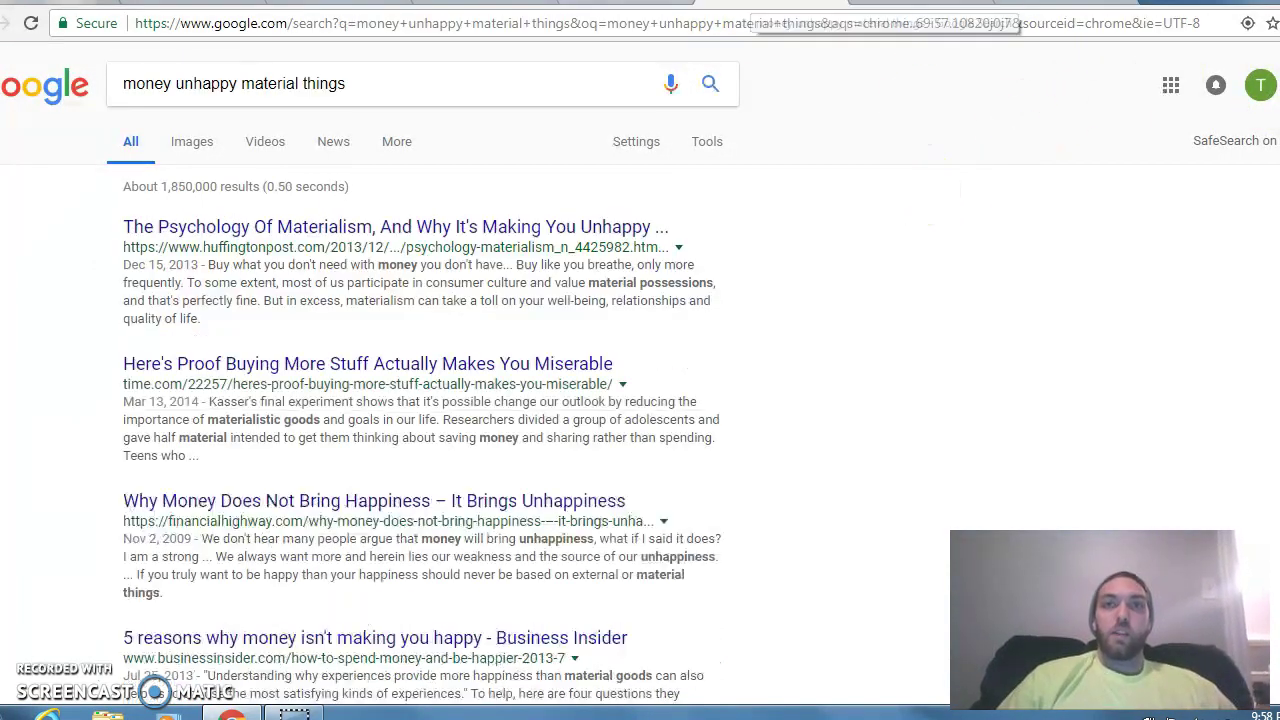
pyautogui.click(152, 84)
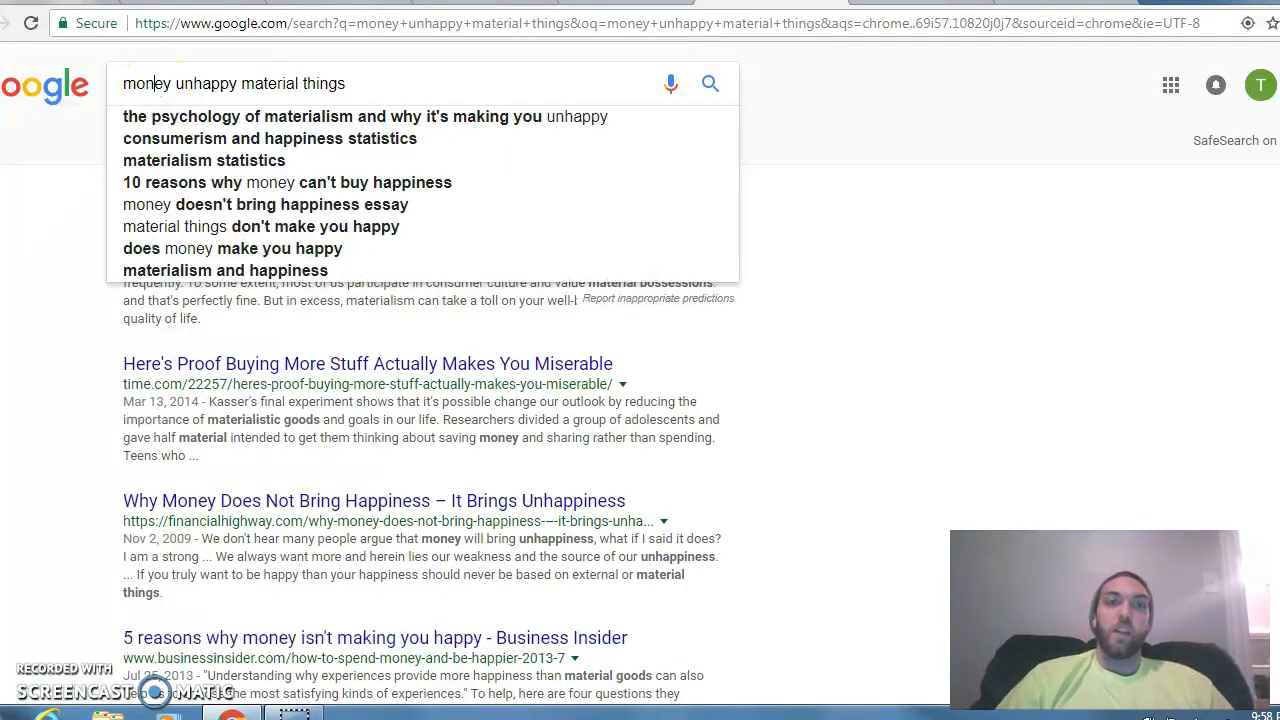
pyautogui.click(977, 293)
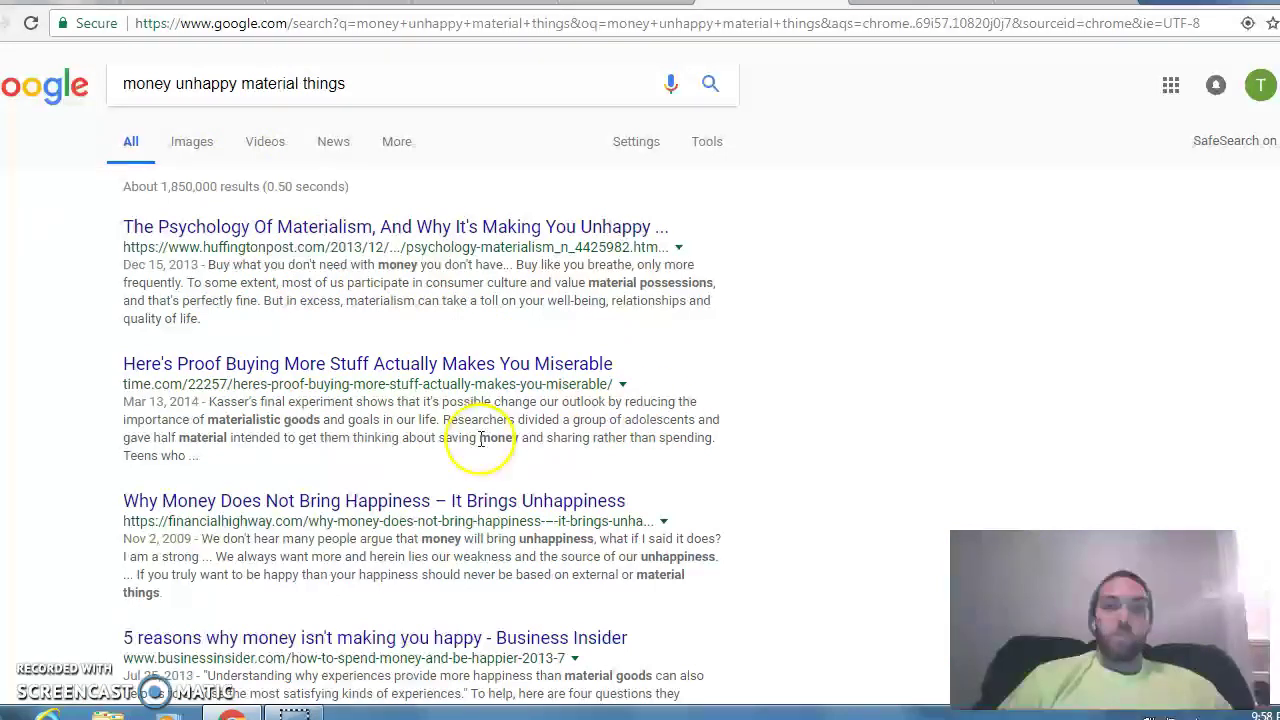
pyautogui.scroll(-3, 1040, 320)
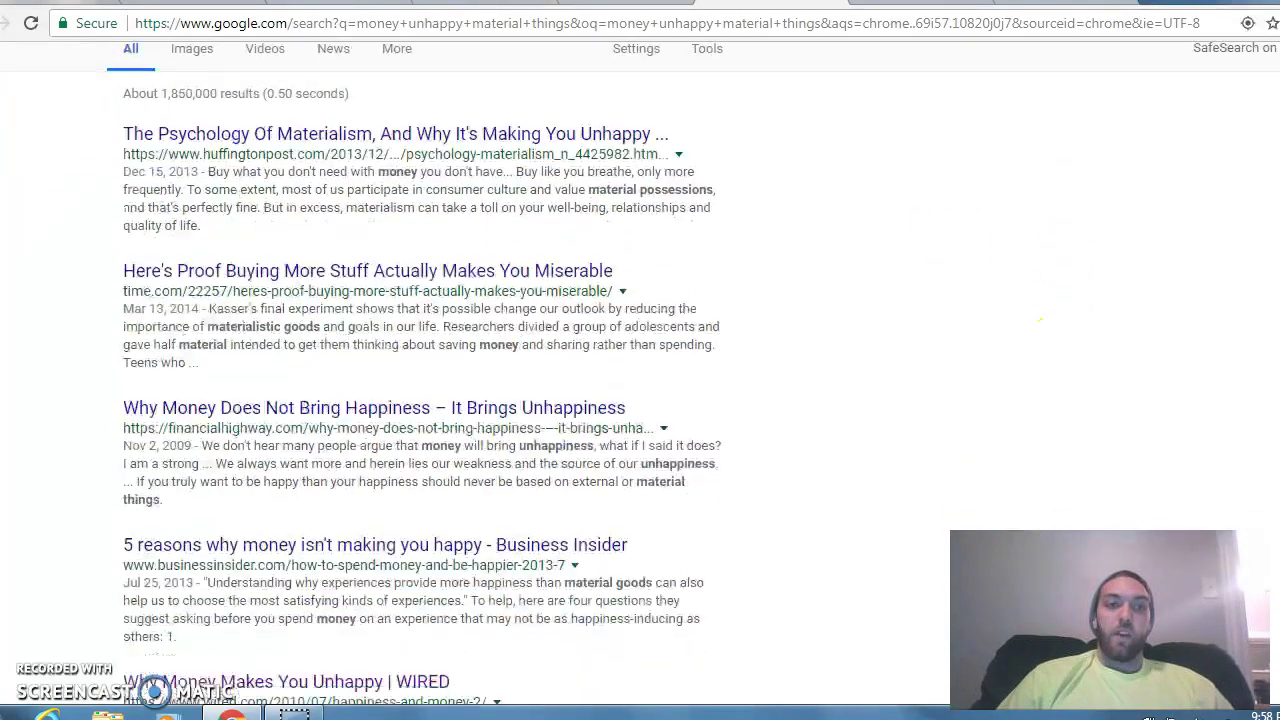
pyautogui.scroll(3, 1040, 320)
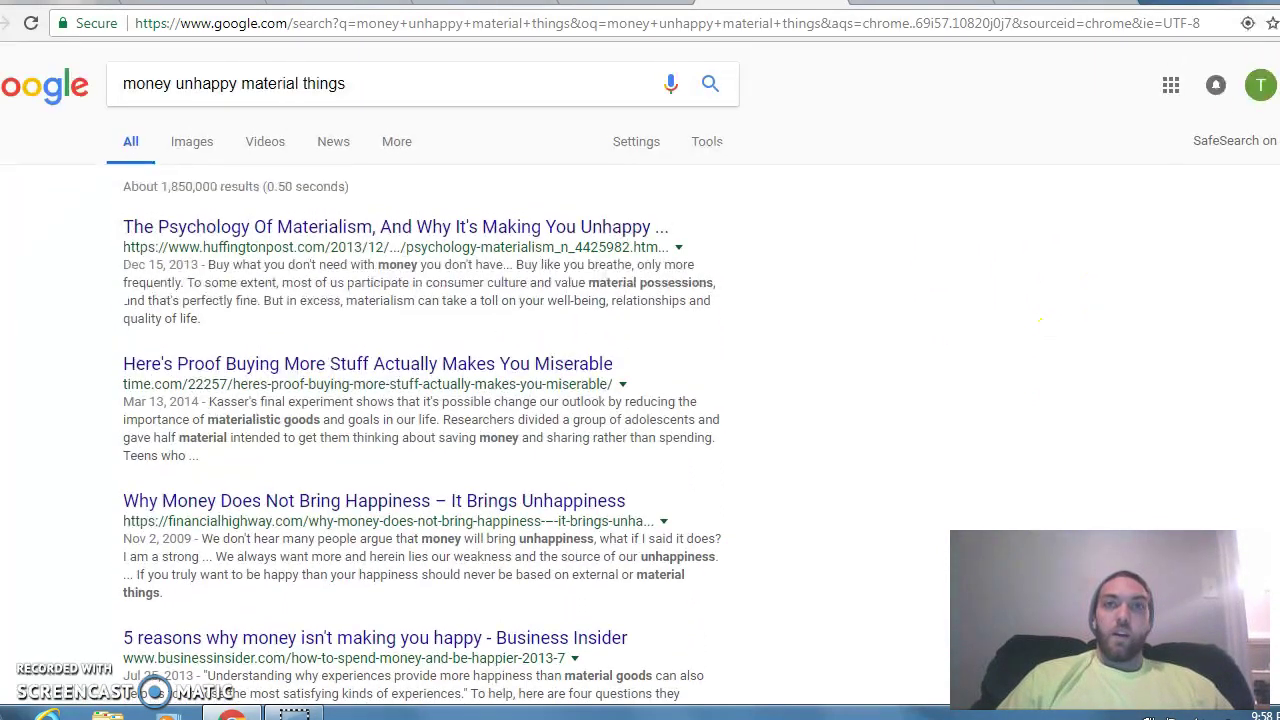
# From the "christianity money unhappy" results, search Google for "does money make you happier than being poor" and browse the results.
pyautogui.hotkey('alt', 'Left')
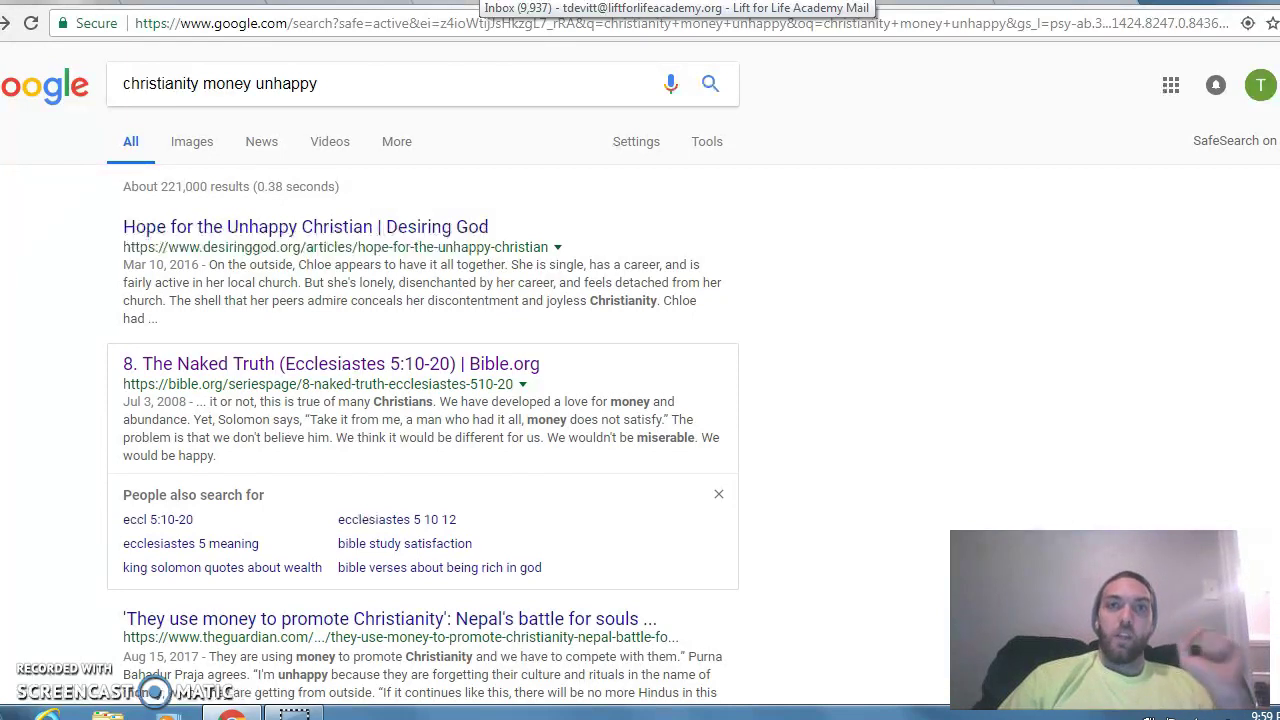
pyautogui.tripleClick(345, 79)
pyautogui.write('does ')
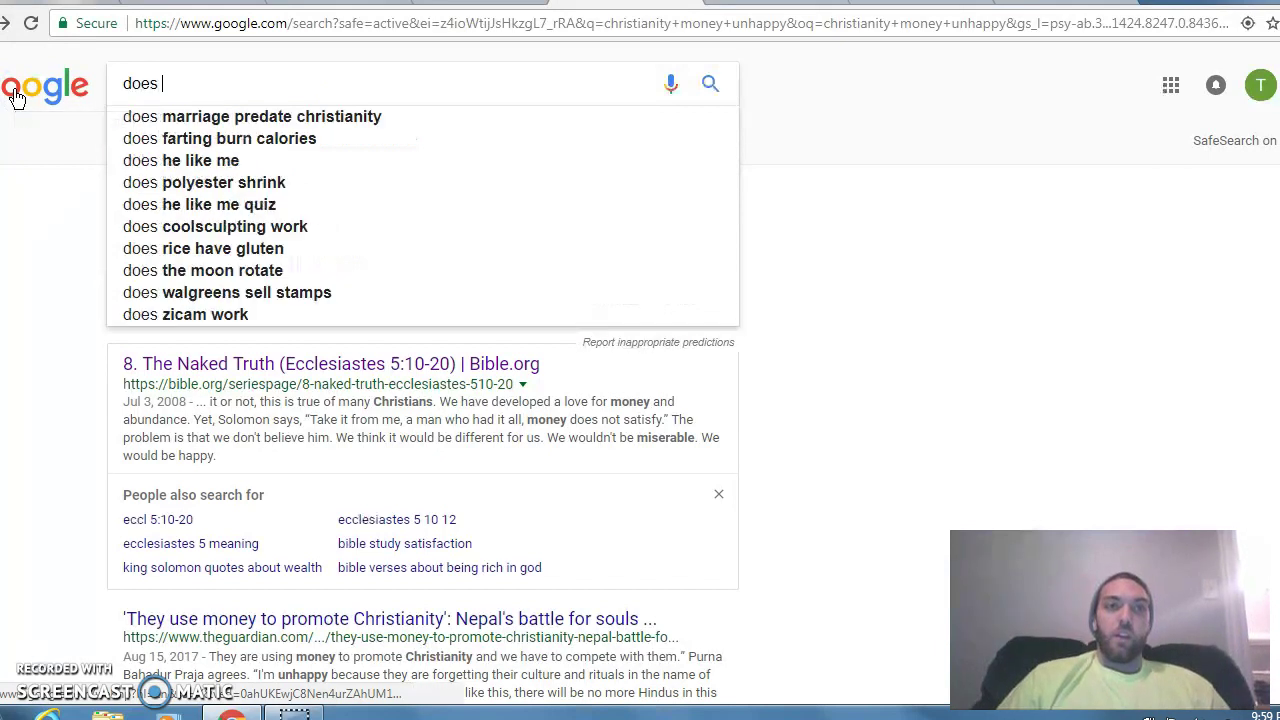
pyautogui.write('money make ')
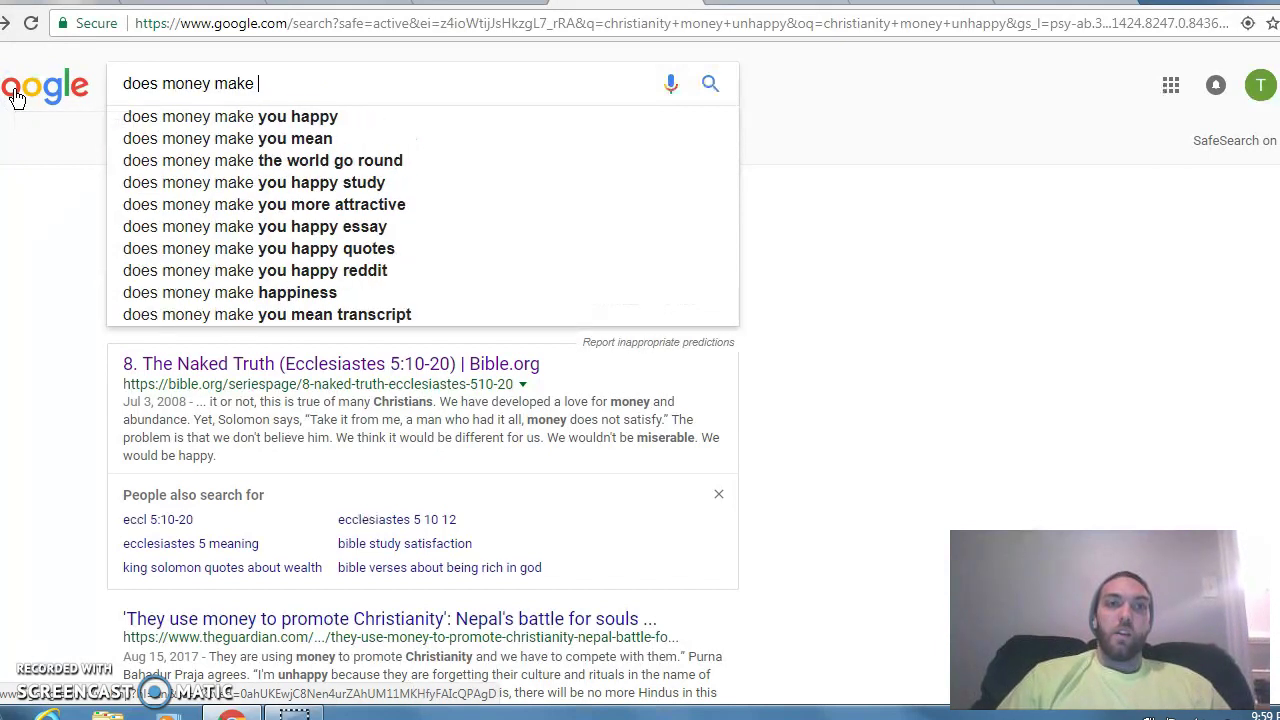
pyautogui.write('you happie')
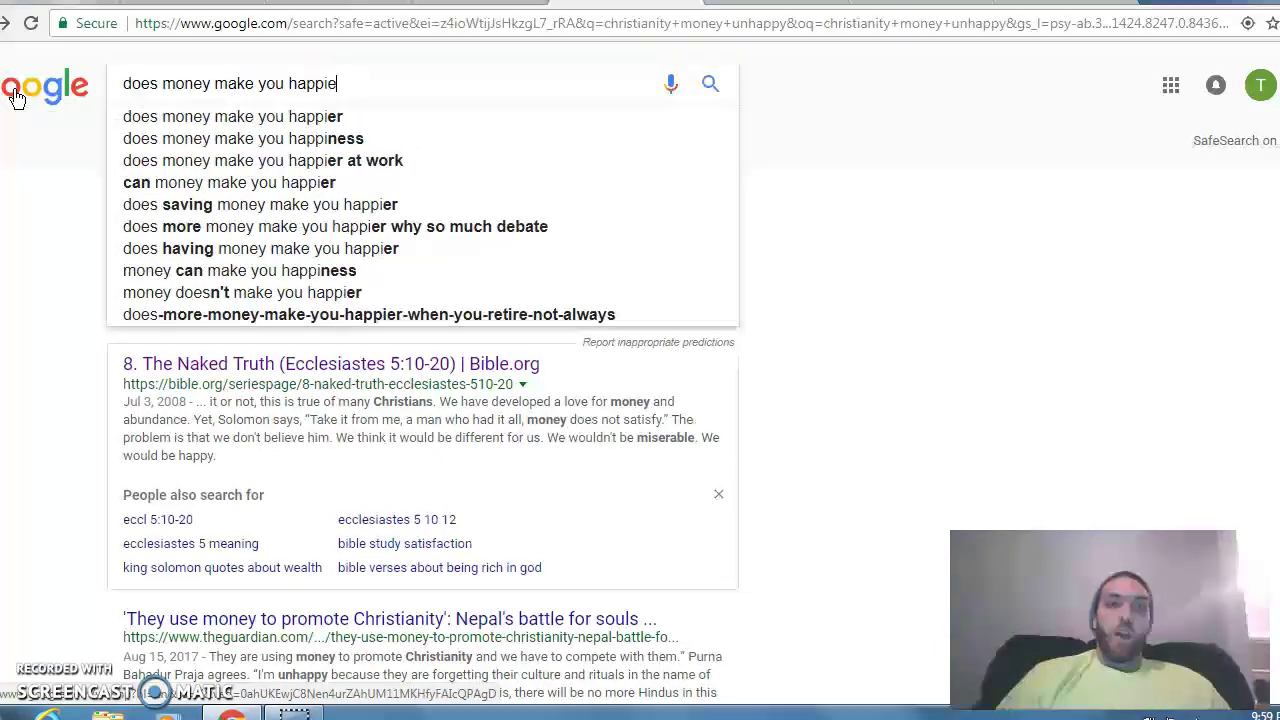
pyautogui.write('r than being poor')
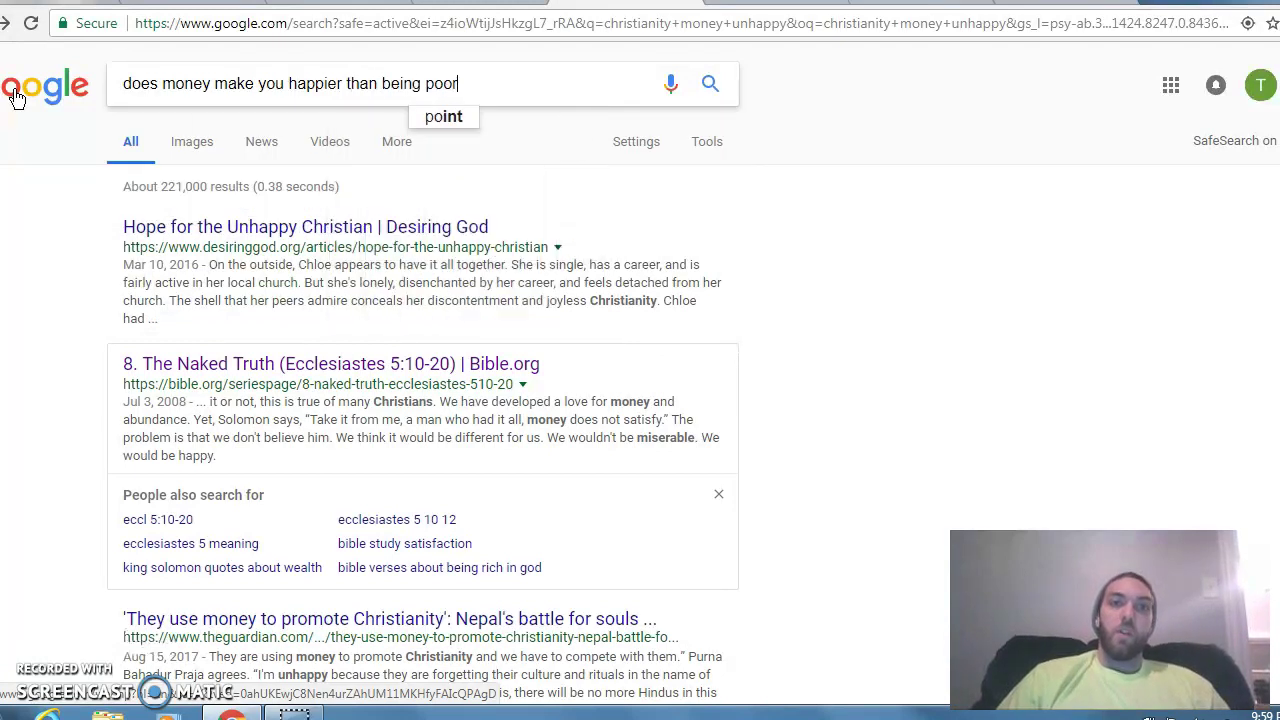
pyautogui.press('Return')
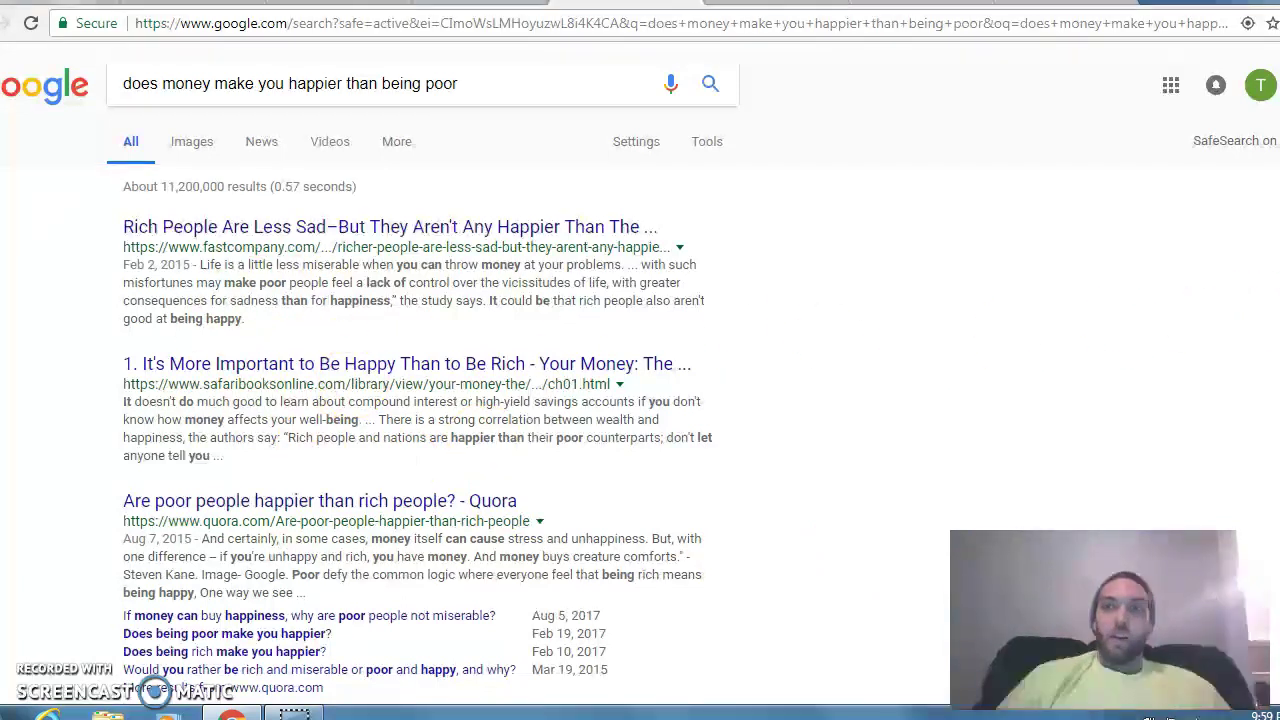
pyautogui.scroll(-5, 416, 400)
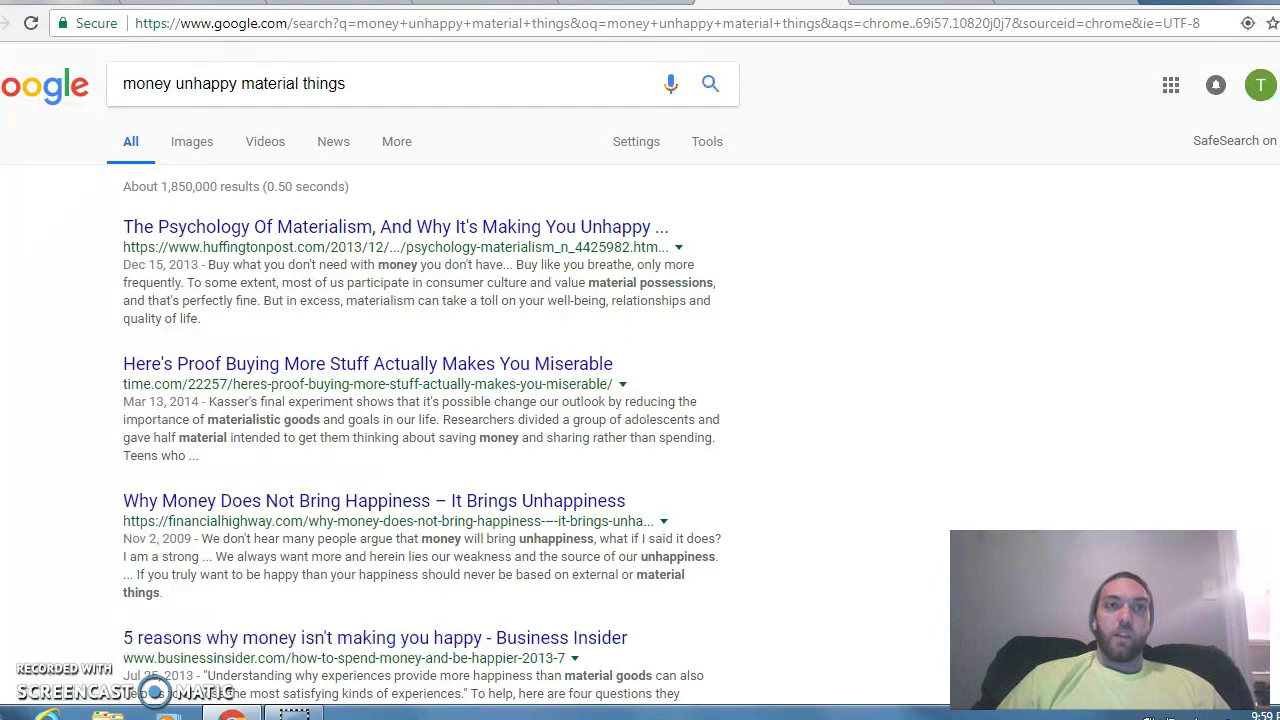
# Return to the Argument Essay Money document in Google Docs and review the essay's introduction and body paragraphs on page two.
pyautogui.click(330, 2)
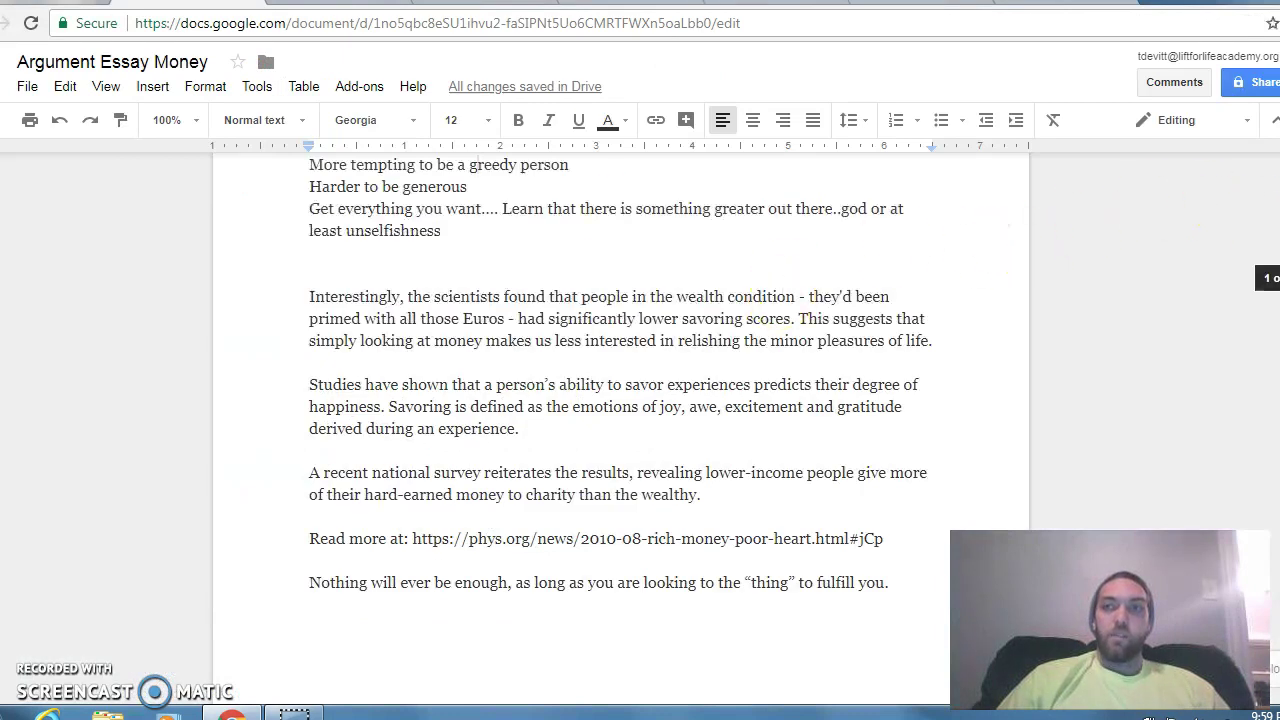
pyautogui.scroll(-10, 620, 420)
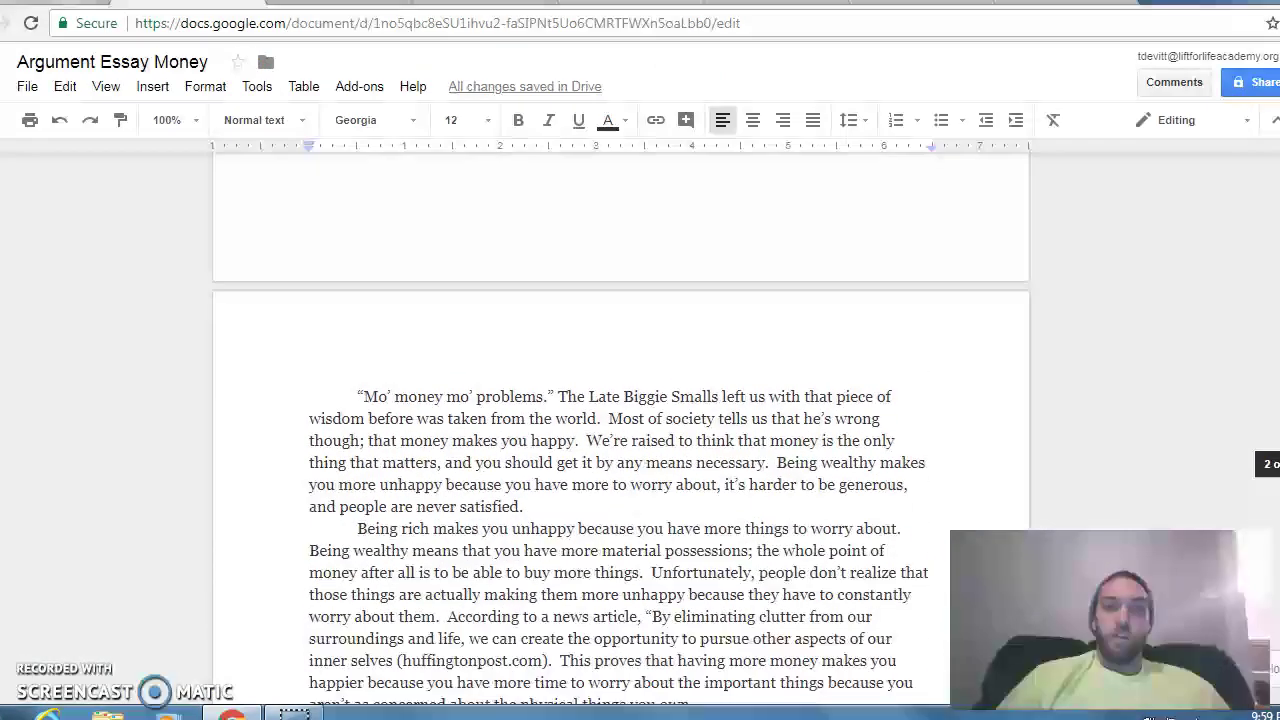
pyautogui.scroll(-3, 1268, 495)
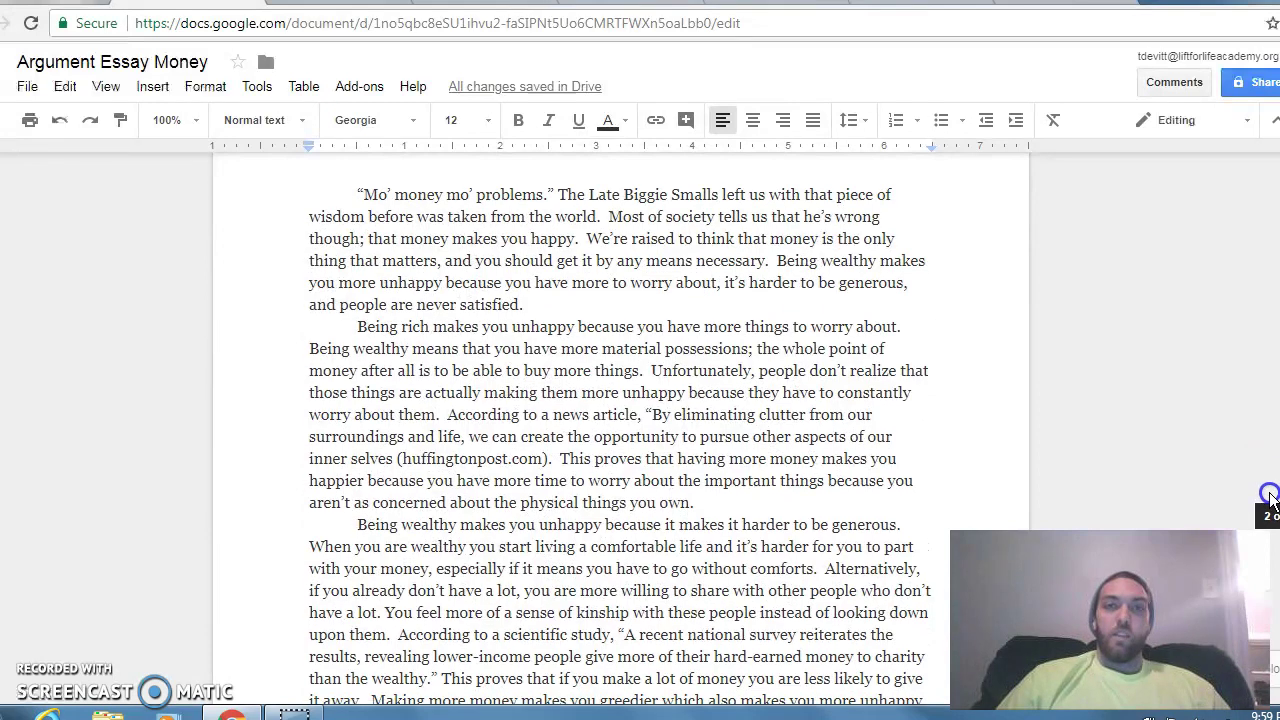
pyautogui.moveTo(1268, 495)
pyautogui.mouseDown()
pyautogui.moveTo(1275, 609)
pyautogui.moveTo(1275, 502)
pyautogui.mouseUp()
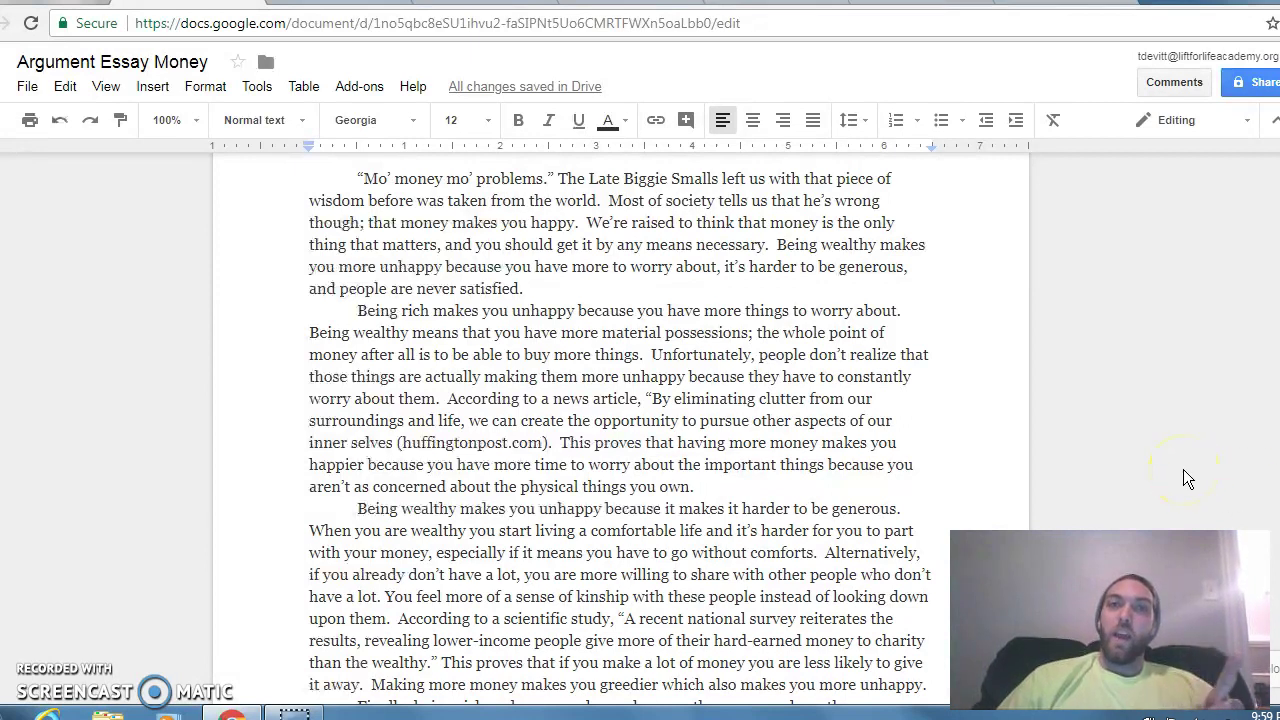
pyautogui.click(1062, 458)
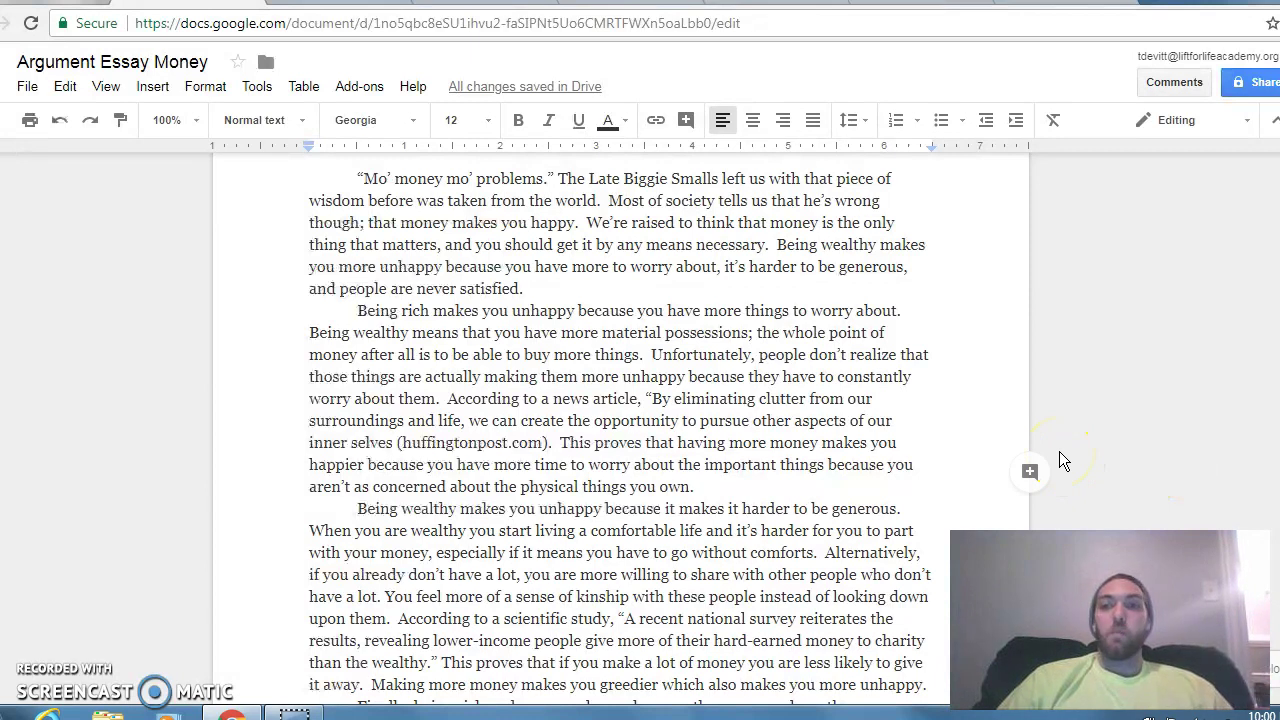
pyautogui.click(864, 452)
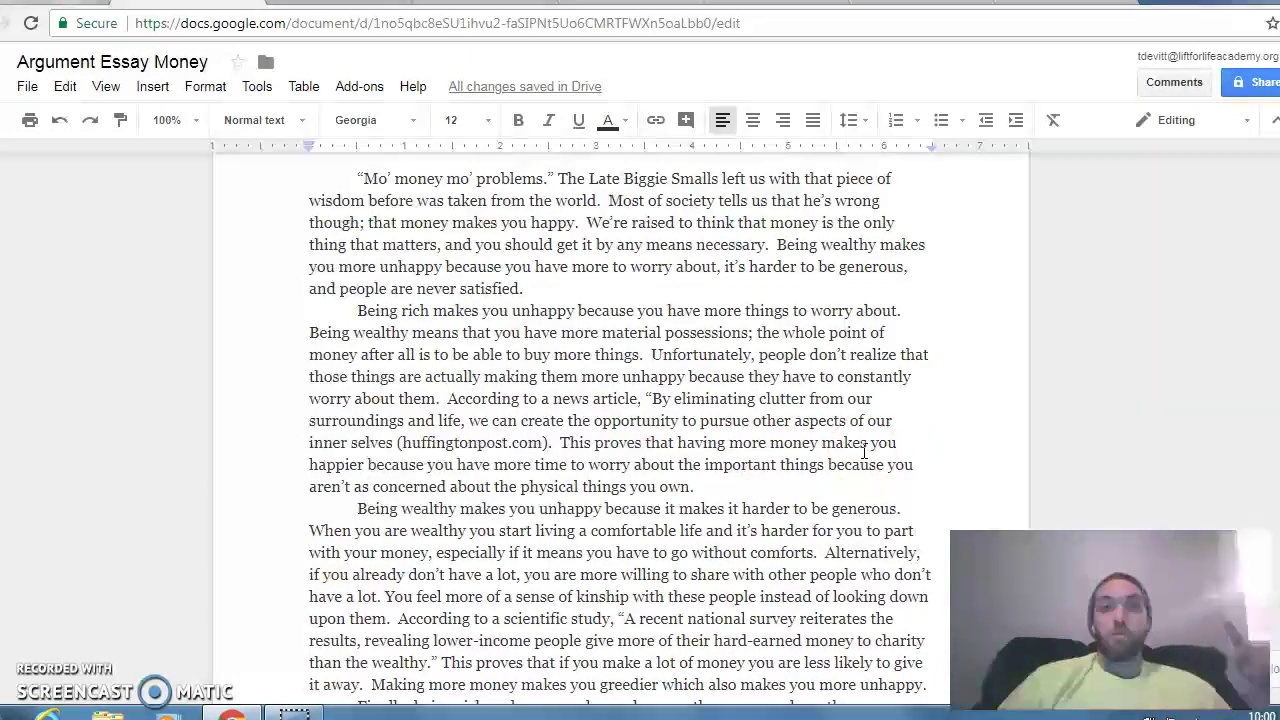